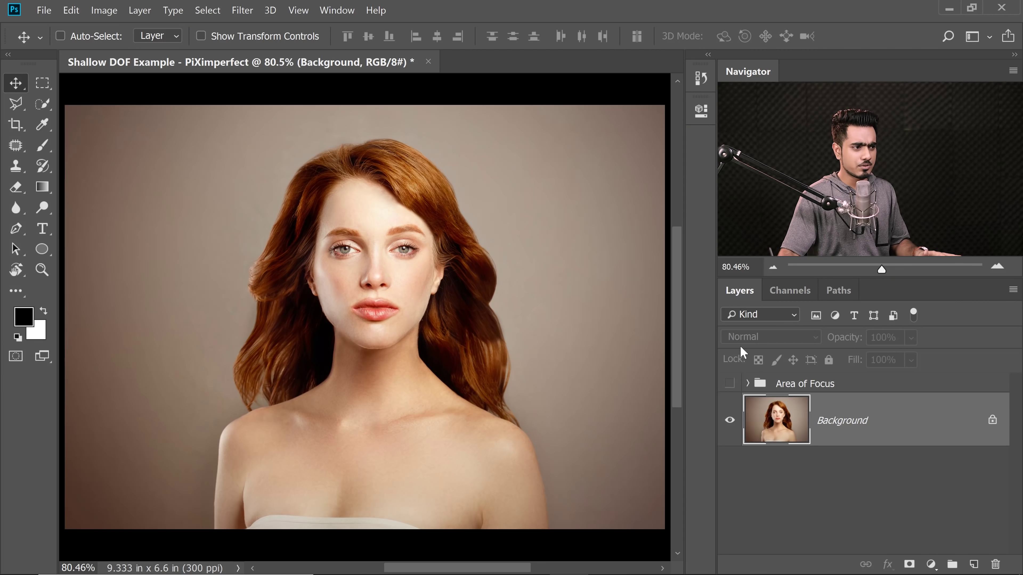
Step: Zoom in on the face to inspect the red Area of Focus oval
{"action": "scroll", "coordinate": [399, 268], "scroll_direction": "up", "scroll_amount": 5}
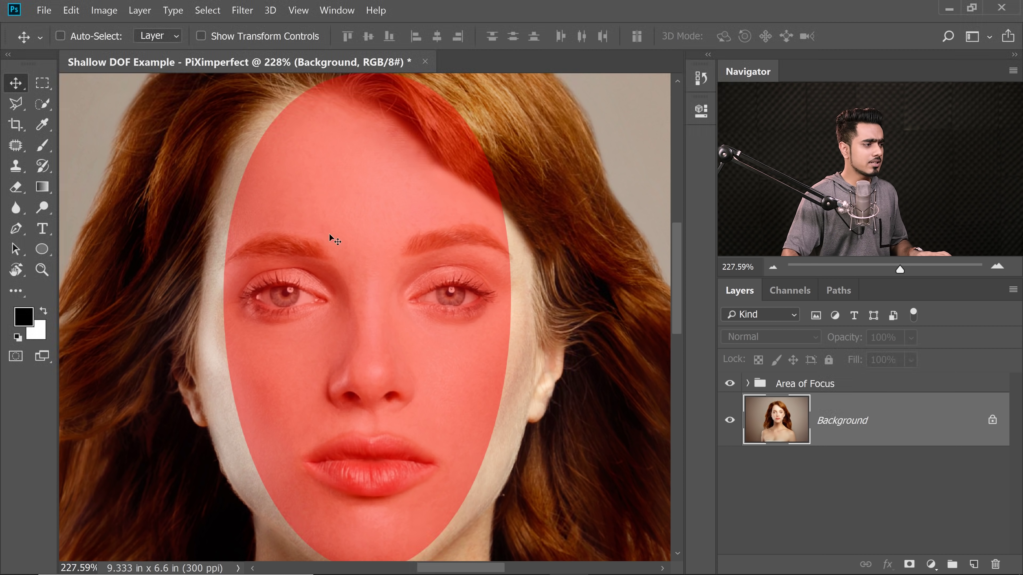
Step: Zoom out, then hide the Area of Focus group and drag it to the trash
{"action": "left_click_drag", "start_coordinate": [410, 354], "coordinate": [400, 445]}
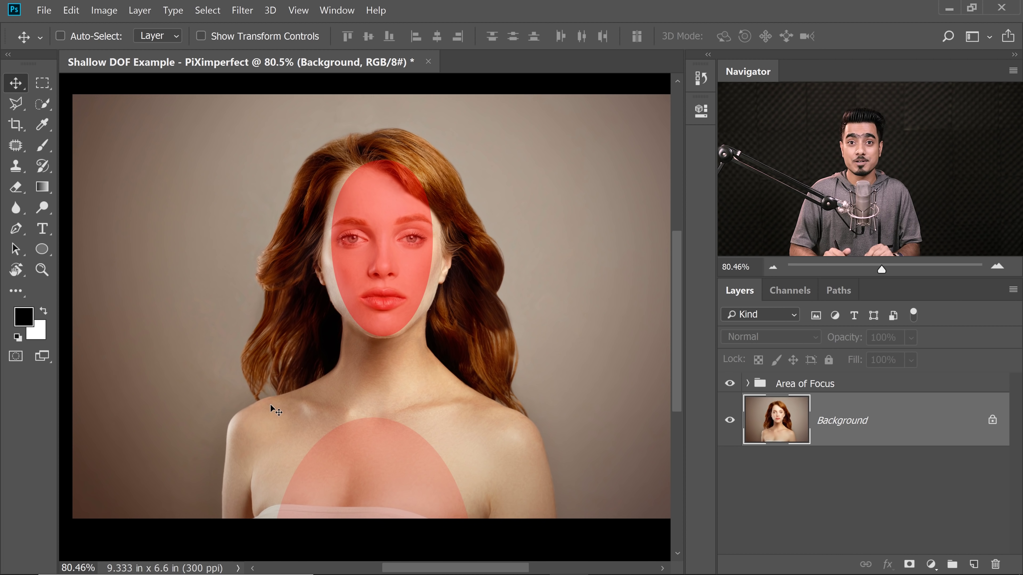
{"action": "left_click", "coordinate": [765, 386]}
{"action": "left_click", "coordinate": [731, 385]}
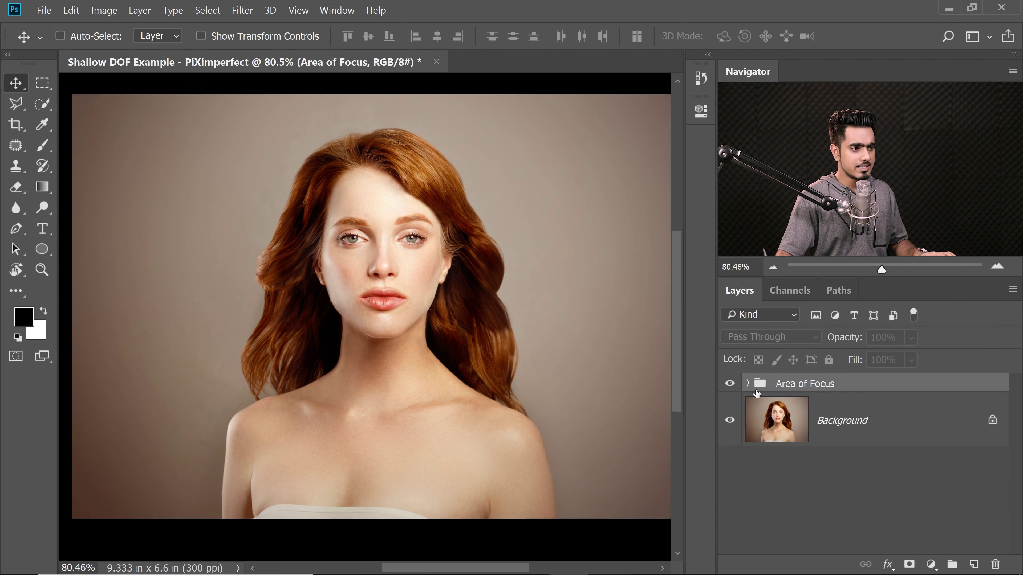
{"action": "left_click_drag", "start_coordinate": [865, 385], "coordinate": [996, 564]}
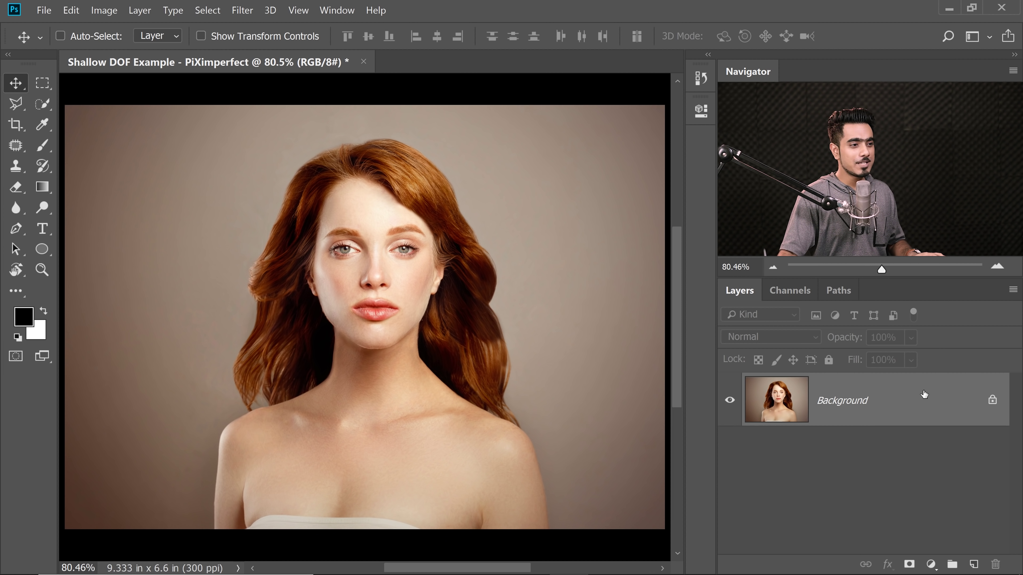
Step: Duplicate the Background layer and convert the copy for smart filters
{"action": "key", "text": "ctrl"}
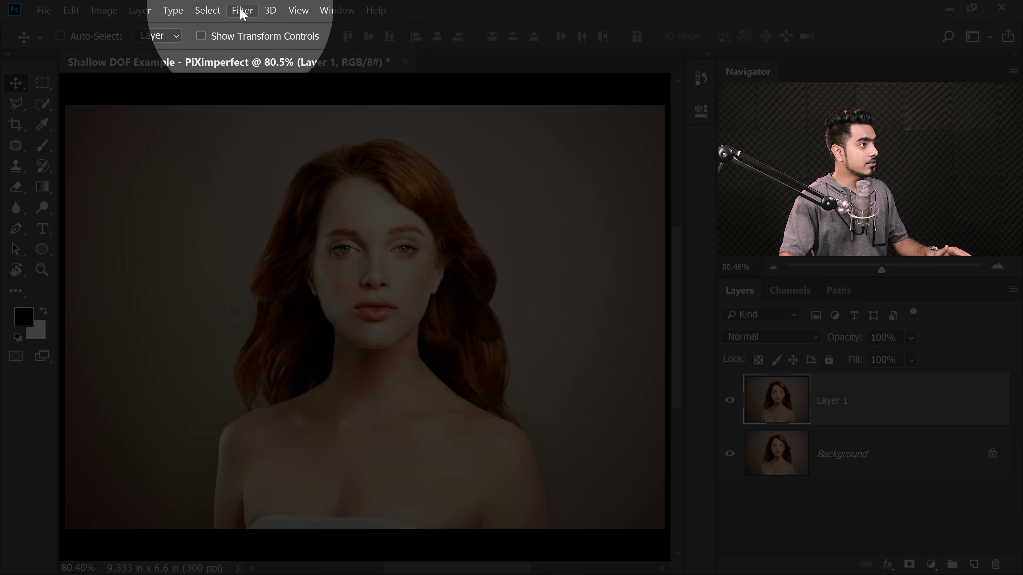
{"action": "left_click", "coordinate": [242, 10]}
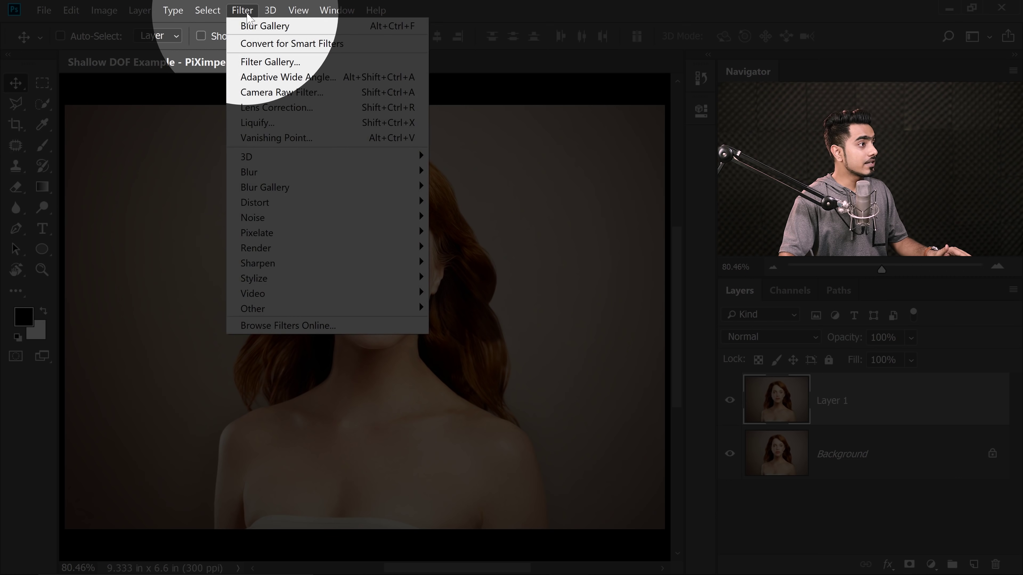
{"action": "left_click", "coordinate": [278, 41]}
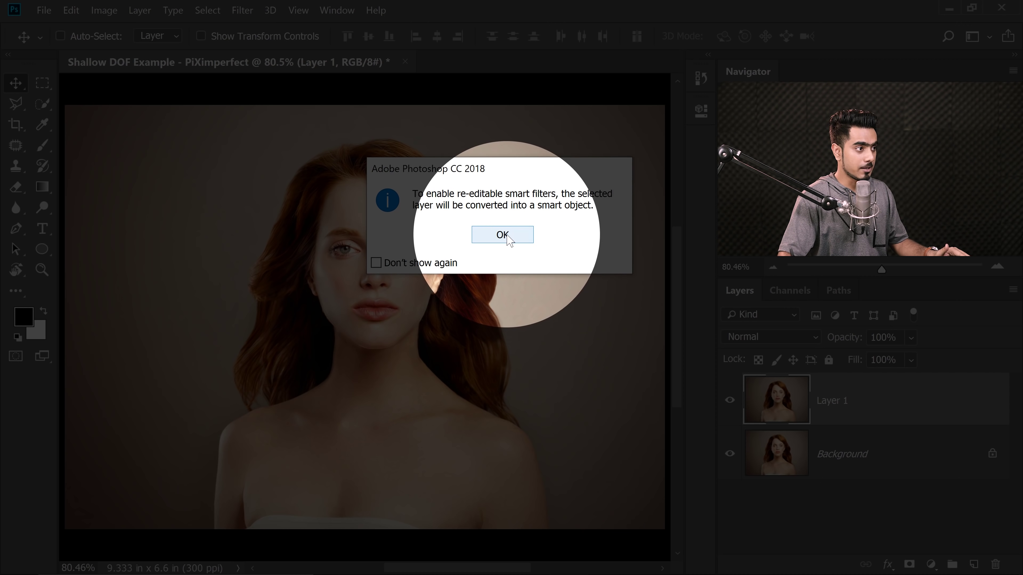
{"action": "left_click", "coordinate": [502, 235]}
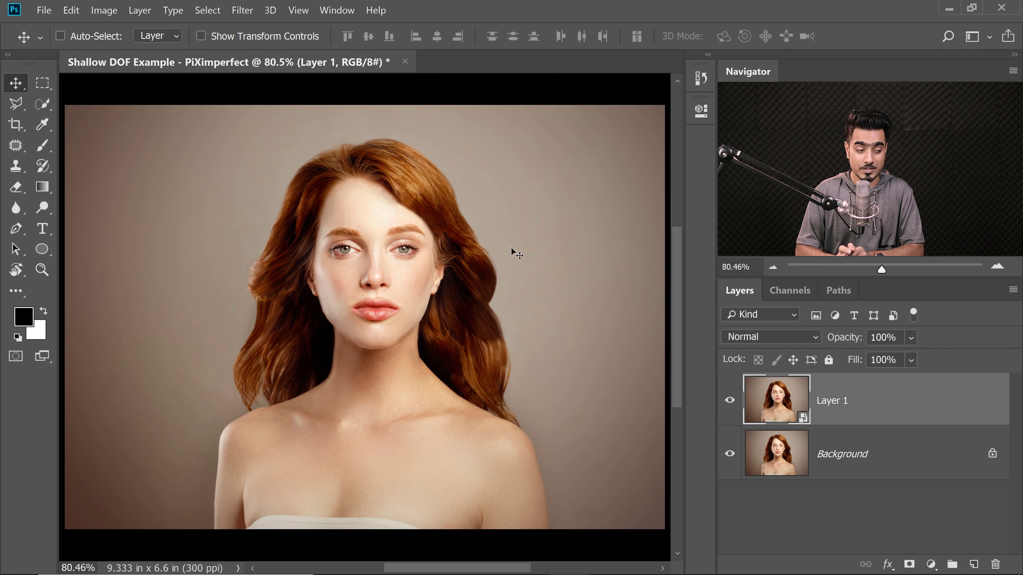
Step: Rename the duplicated layer to 'Shallow DOF'
{"action": "double_click", "coordinate": [831, 401]}
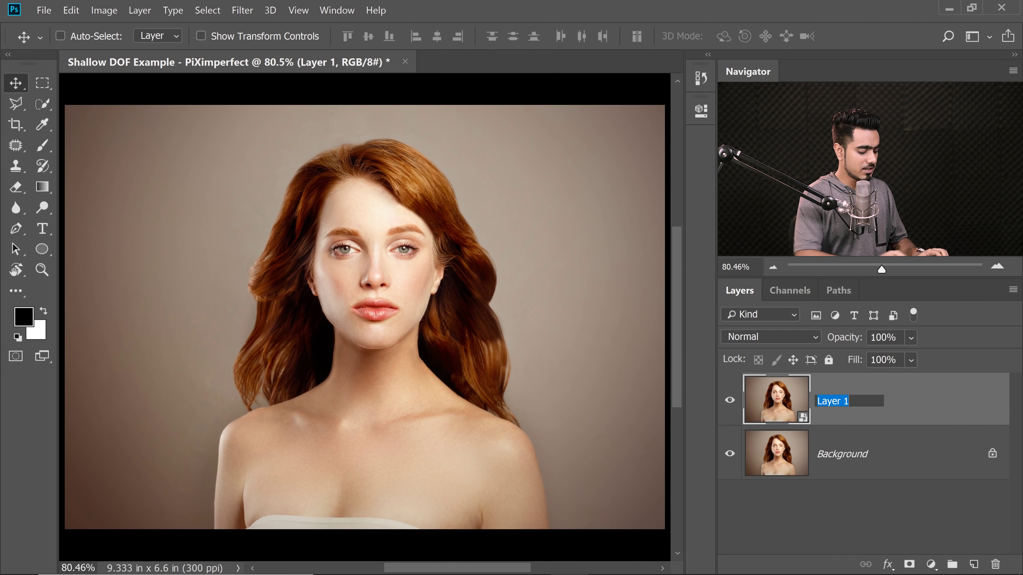
{"action": "type", "text": "Shallow DOF"}
{"action": "key", "text": "Return"}
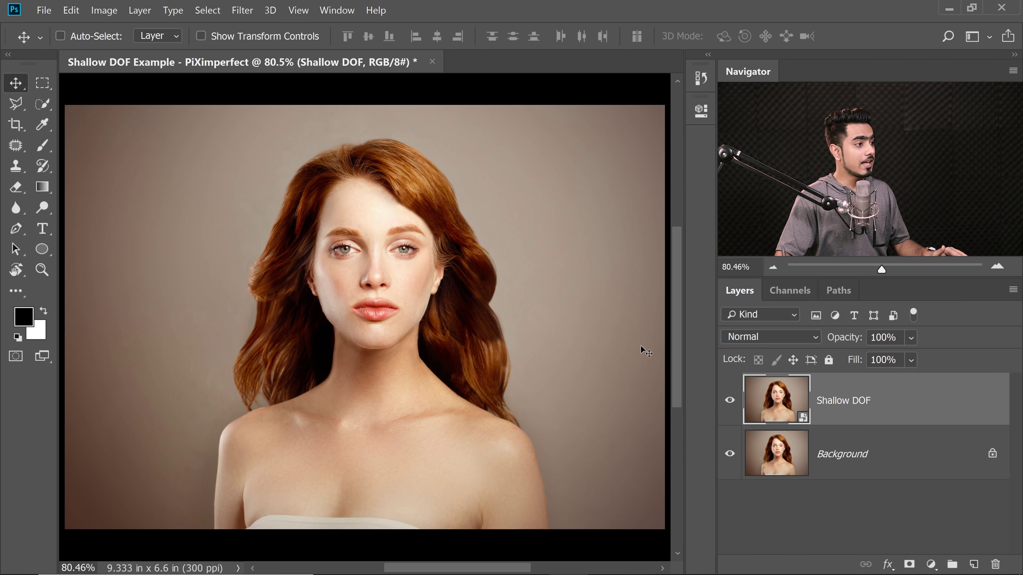
Step: Apply Iris Blur at about 209 px and nudge its ellipse slightly up and right
{"action": "left_click", "coordinate": [242, 10]}
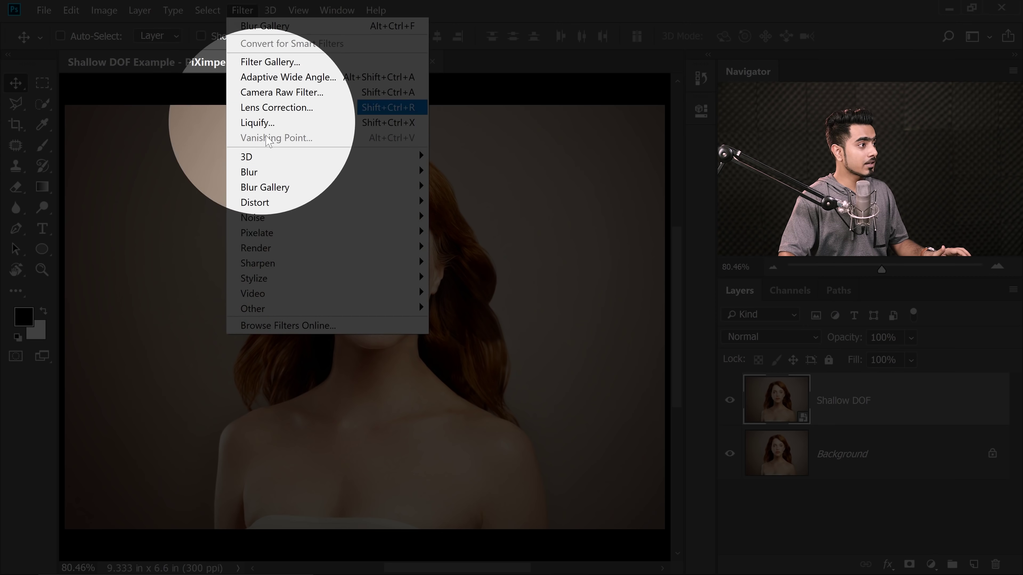
{"action": "mouse_move", "coordinate": [359, 187]}
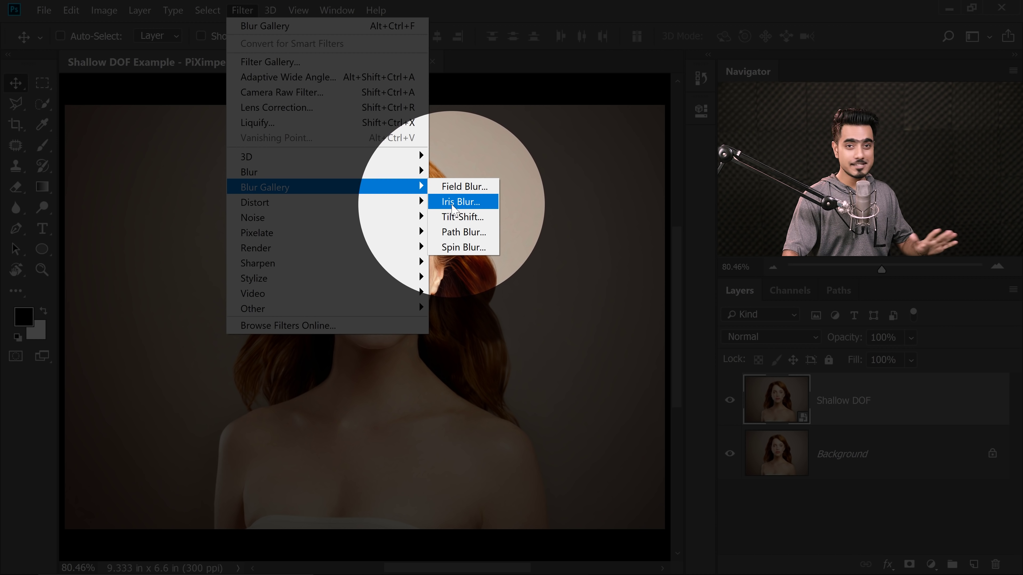
{"action": "left_click", "coordinate": [452, 206]}
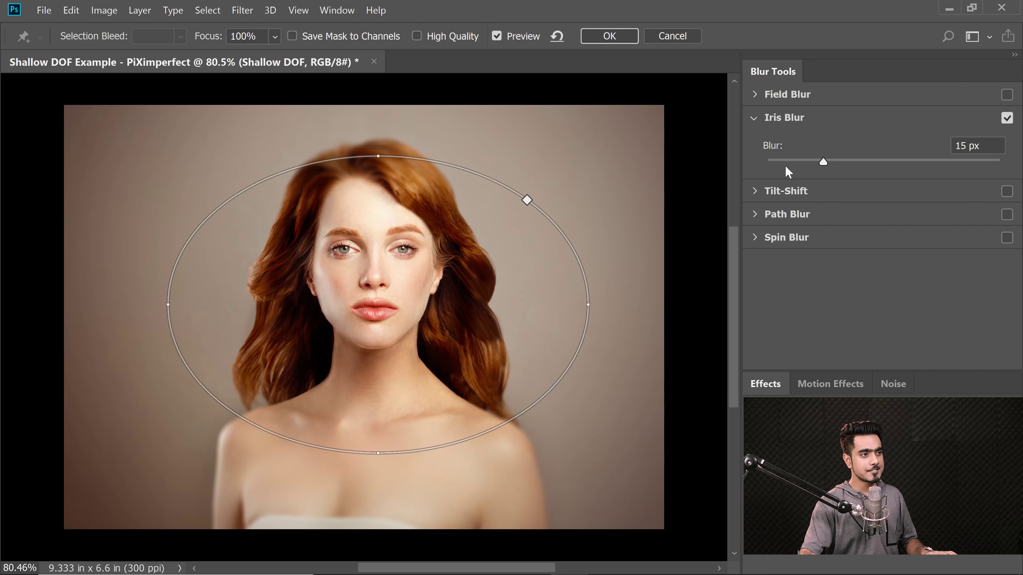
{"action": "left_click_drag", "start_coordinate": [827, 162], "coordinate": [934, 163]}
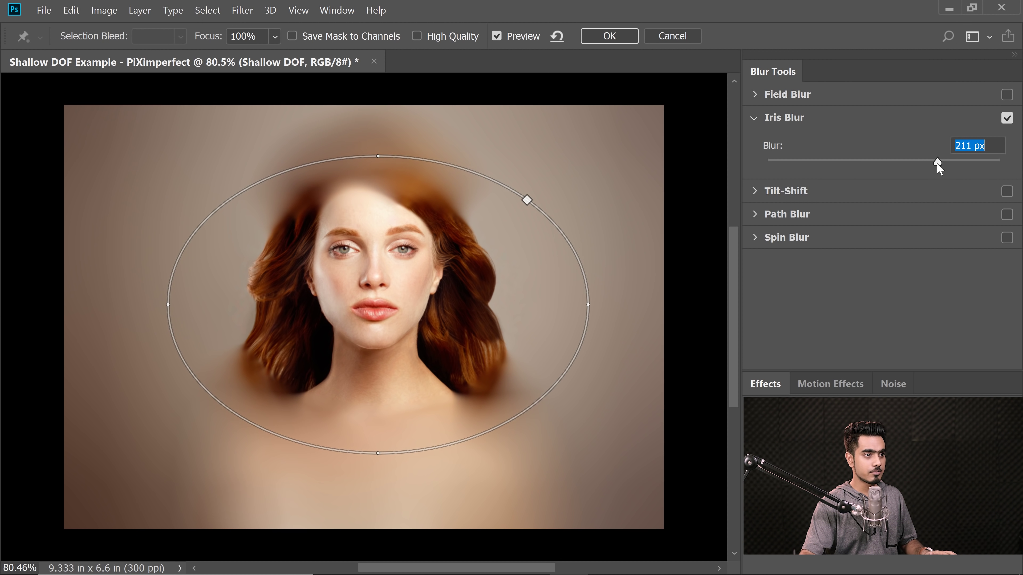
{"action": "mouse_move", "coordinate": [382, 301]}
{"action": "left_click_drag", "start_coordinate": [383, 307], "coordinate": [385, 305]}
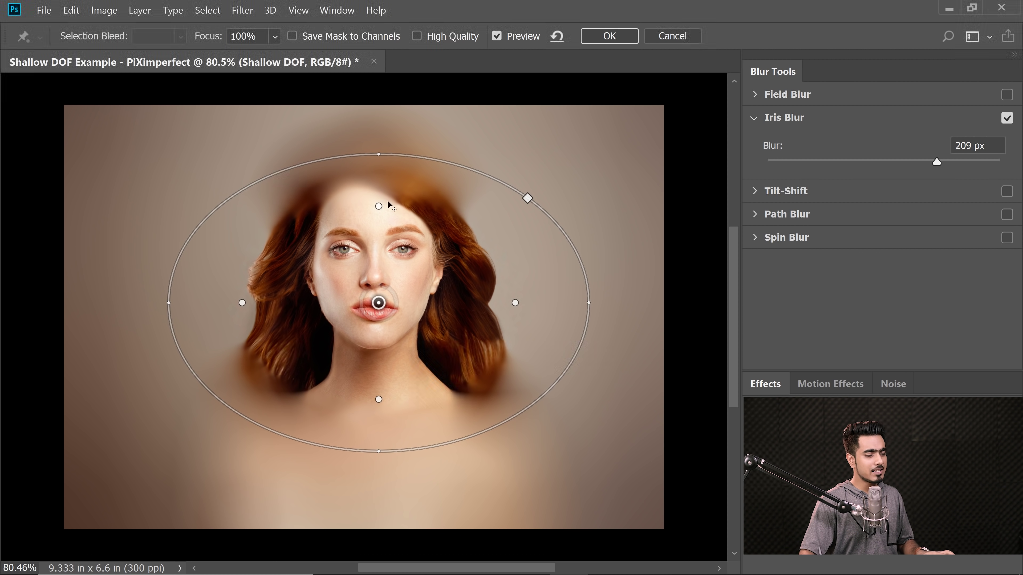
Step: Pull the iris blur's top feather point down toward the eyes, then zoom back out
{"action": "left_click_drag", "start_coordinate": [369, 227], "coordinate": [387, 250]}
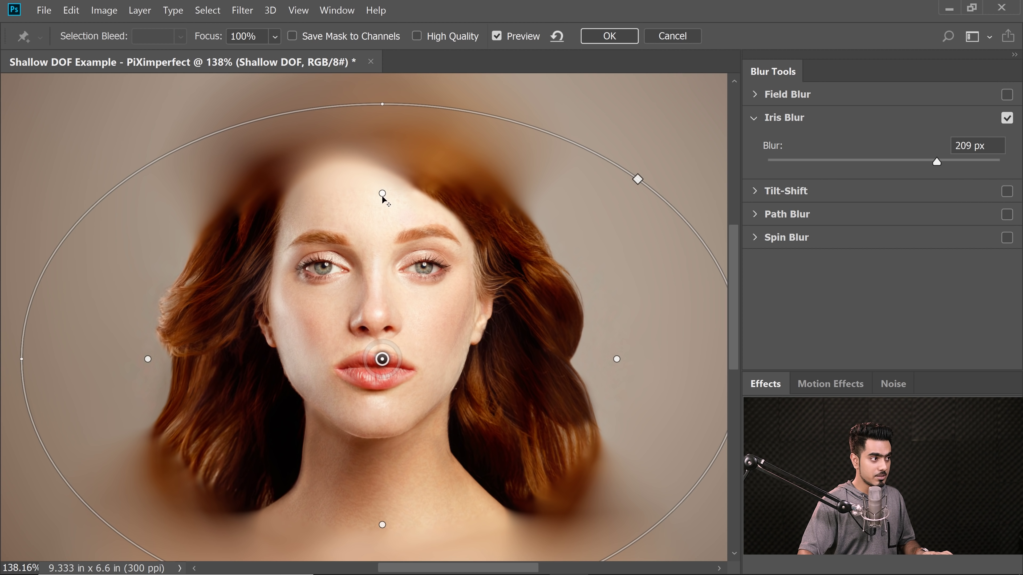
{"action": "left_click_drag", "start_coordinate": [383, 195], "coordinate": [383, 280]}
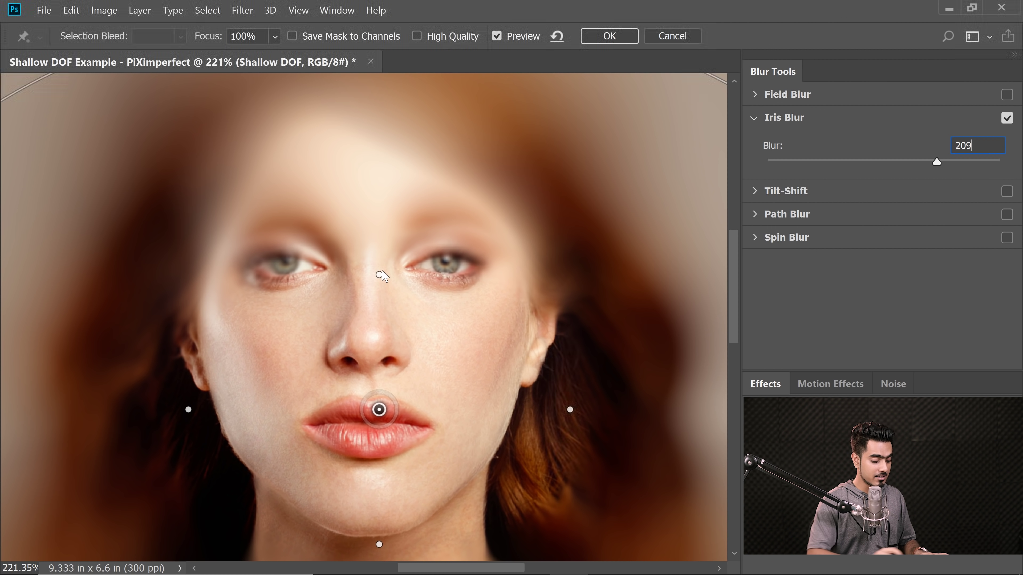
{"action": "key", "text": "ctrl+minus"}
{"action": "key", "text": "ctrl+minus"}
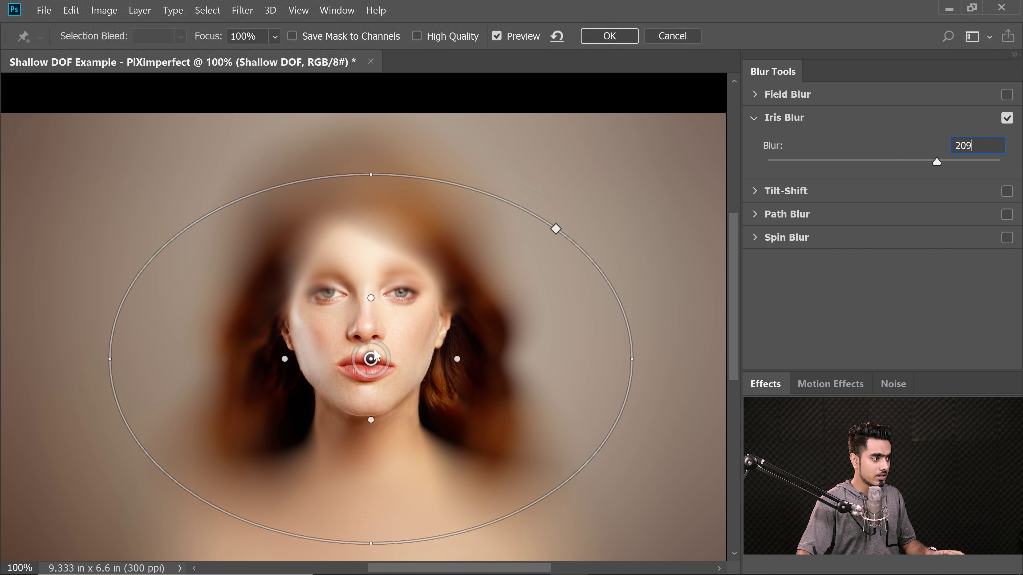
Step: Ease the Iris Blur slider from 209 px down to 100 px
{"action": "left_click_drag", "start_coordinate": [857, 161], "coordinate": [890, 165]}
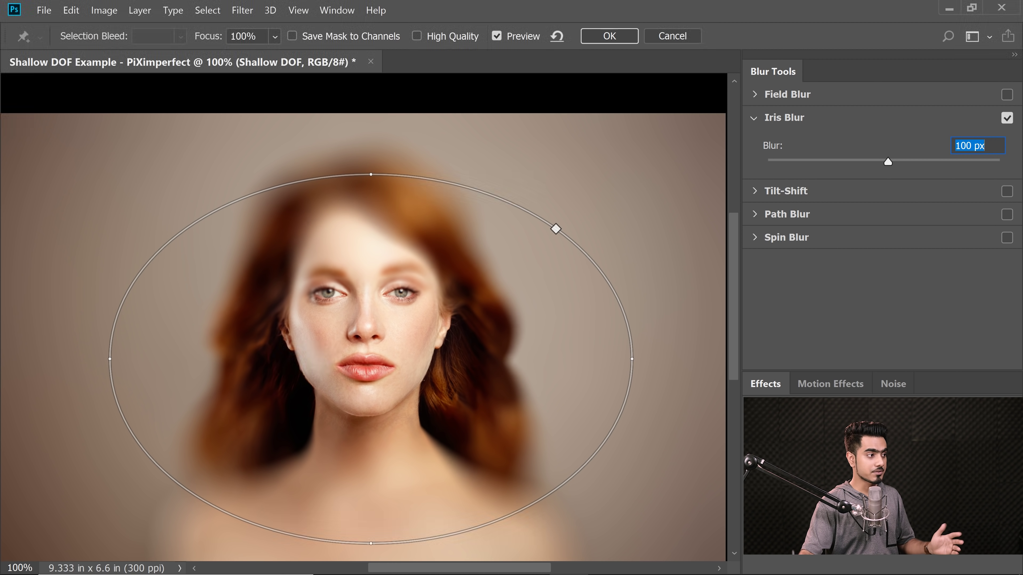
{"action": "mouse_move", "coordinate": [418, 325]}
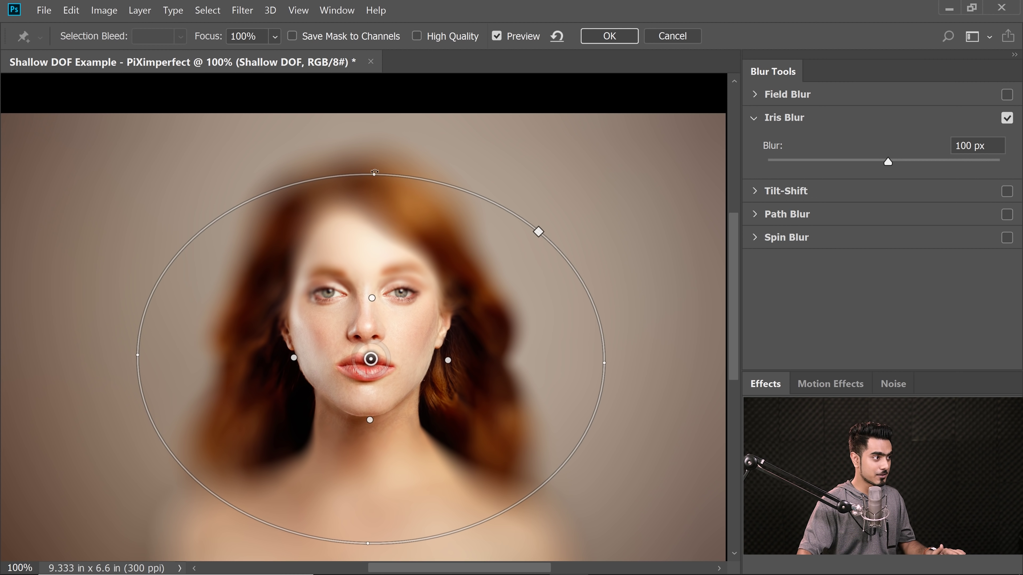
Step: Recentre the ellipse on the eyes, squash, rotate and narrow it, and set blur to 18 px
{"action": "left_click_drag", "start_coordinate": [373, 175], "coordinate": [368, 200]}
{"action": "left_click_drag", "start_coordinate": [370, 264], "coordinate": [372, 212]}
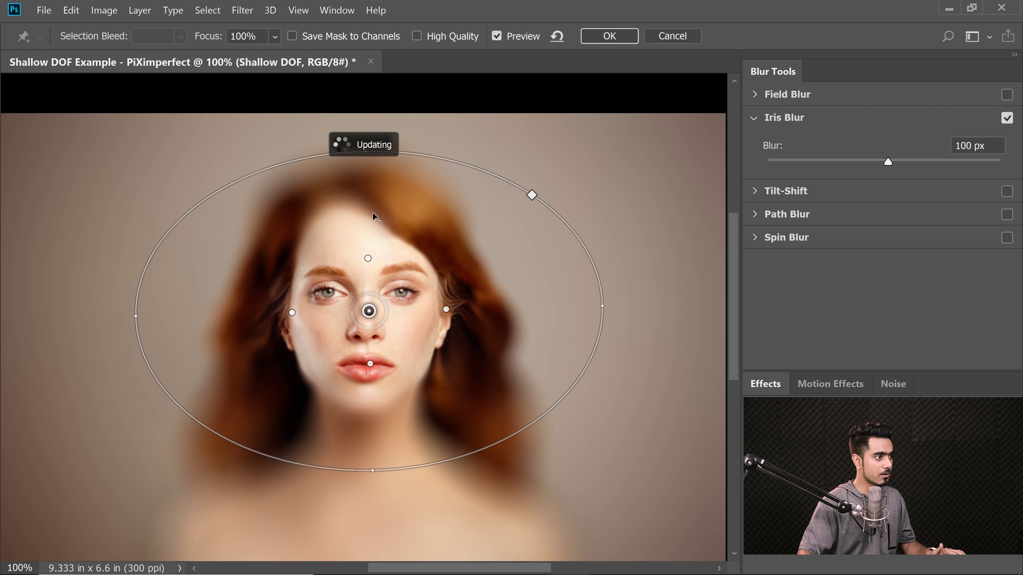
{"action": "left_click_drag", "start_coordinate": [842, 162], "coordinate": [794, 160]}
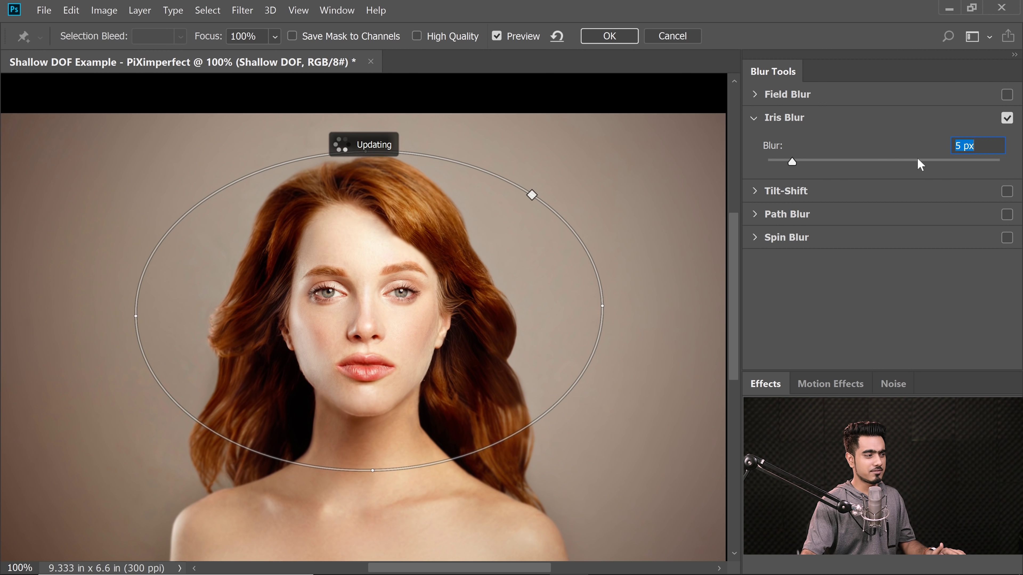
{"action": "left_click_drag", "start_coordinate": [367, 150], "coordinate": [381, 212]}
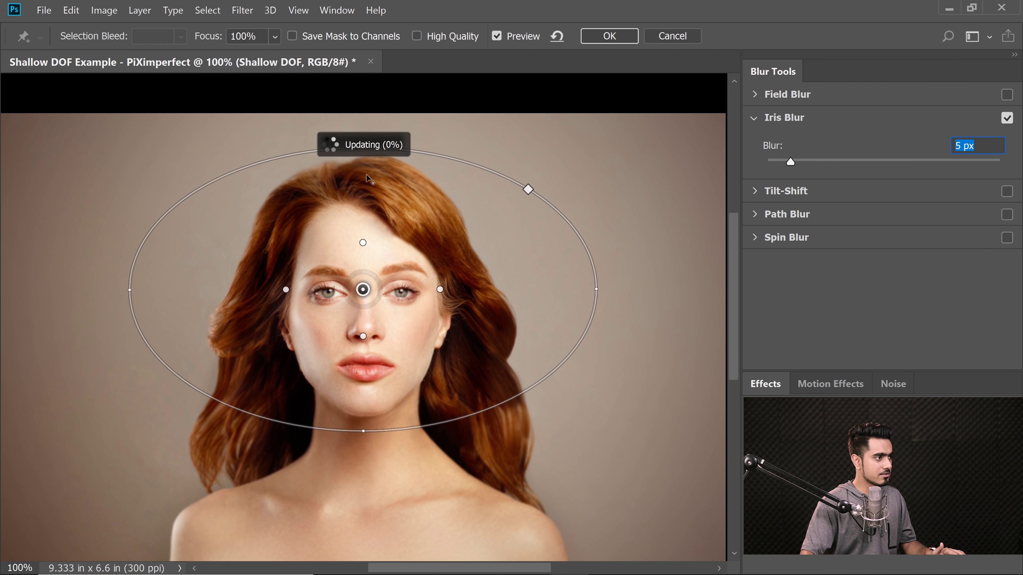
{"action": "left_click_drag", "start_coordinate": [596, 289], "coordinate": [590, 290]}
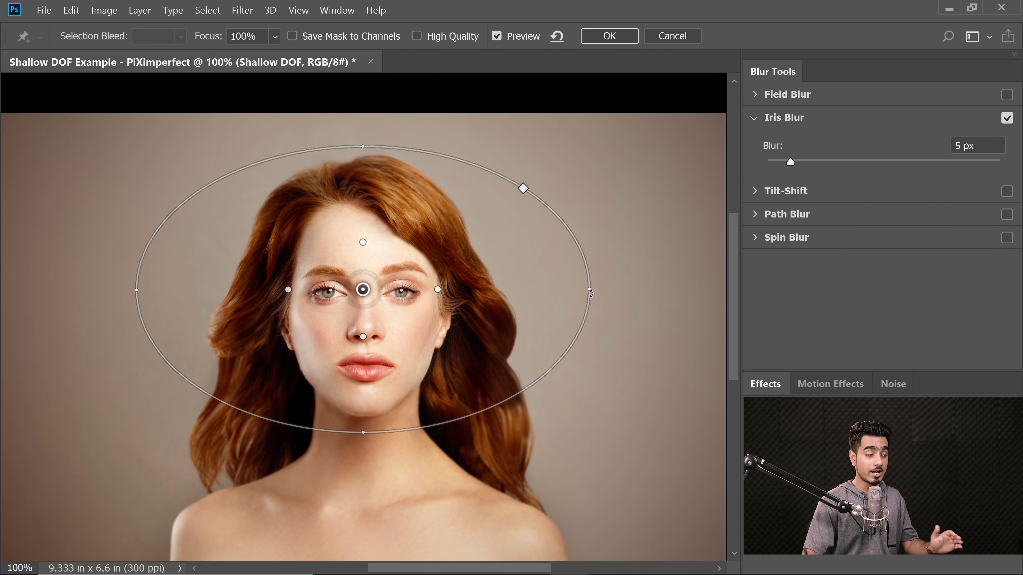
{"action": "left_click_drag", "start_coordinate": [591, 288], "coordinate": [518, 290]}
{"action": "left_click_drag", "start_coordinate": [790, 163], "coordinate": [801, 165]}
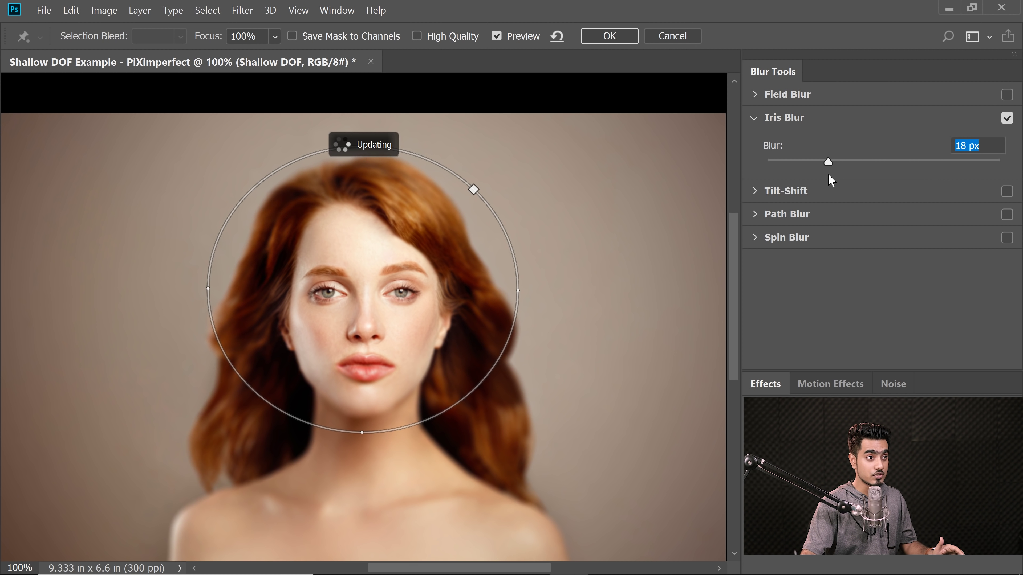
Step: Raise the blur to 27 px and spread the top feather point up onto the forehead
{"action": "left_click_drag", "start_coordinate": [835, 176], "coordinate": [845, 177]}
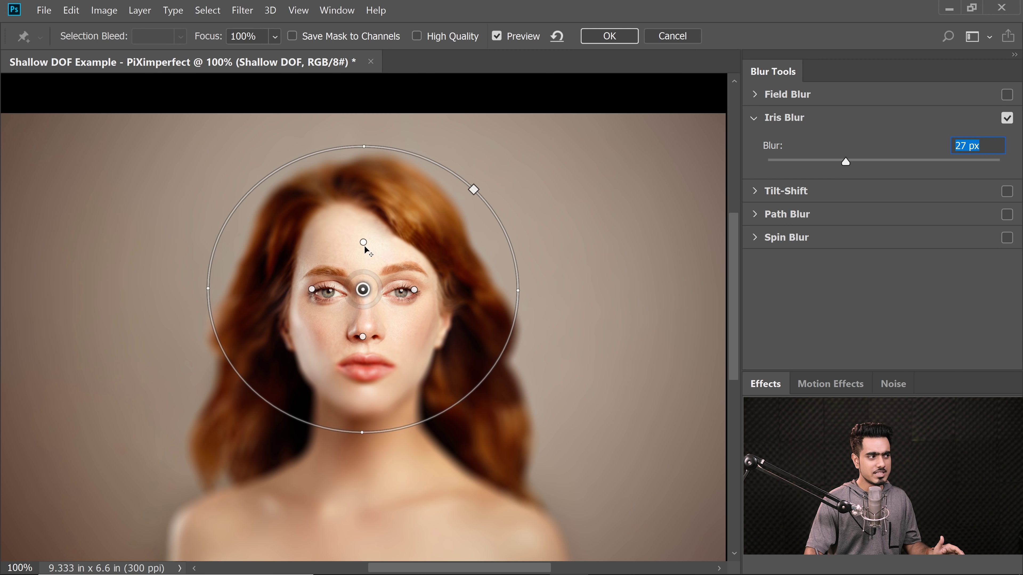
{"action": "left_click_drag", "start_coordinate": [363, 243], "coordinate": [369, 205]}
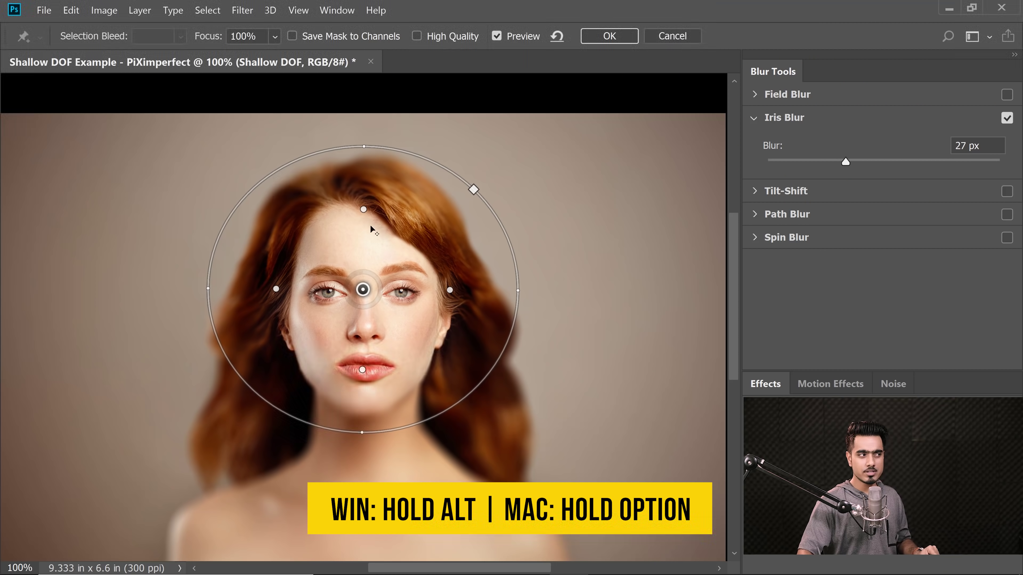
{"action": "mouse_move", "coordinate": [363, 221]}
{"action": "left_mouse_down"}
{"action": "mouse_move", "coordinate": [365, 234]}
{"action": "mouse_move", "coordinate": [369, 209]}
{"action": "left_mouse_up"}
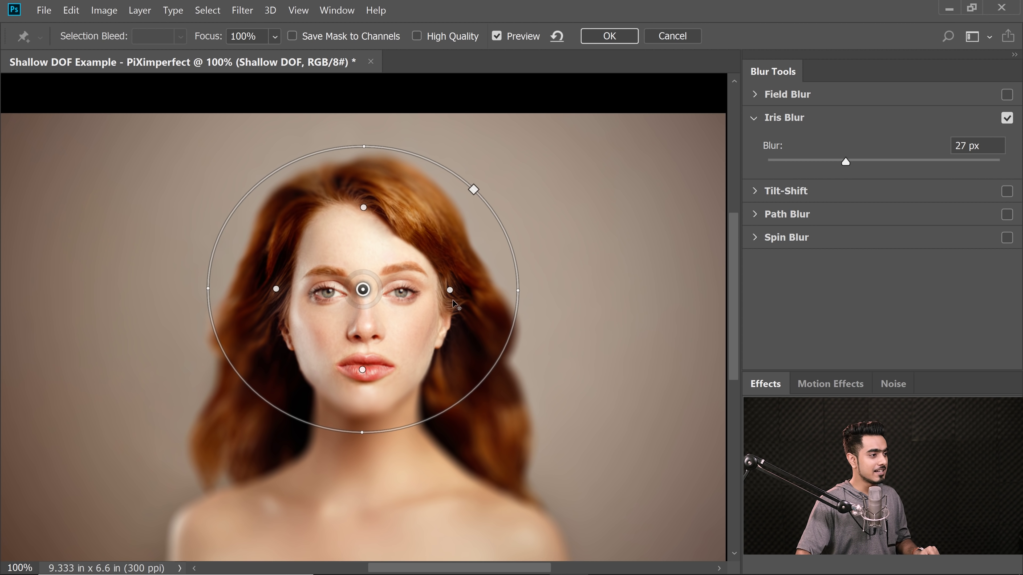
Step: Adjust the cheek, chin and bottom-edge feather points so the sharp zone fits the face
{"action": "left_click_drag", "start_coordinate": [453, 301], "coordinate": [427, 300]}
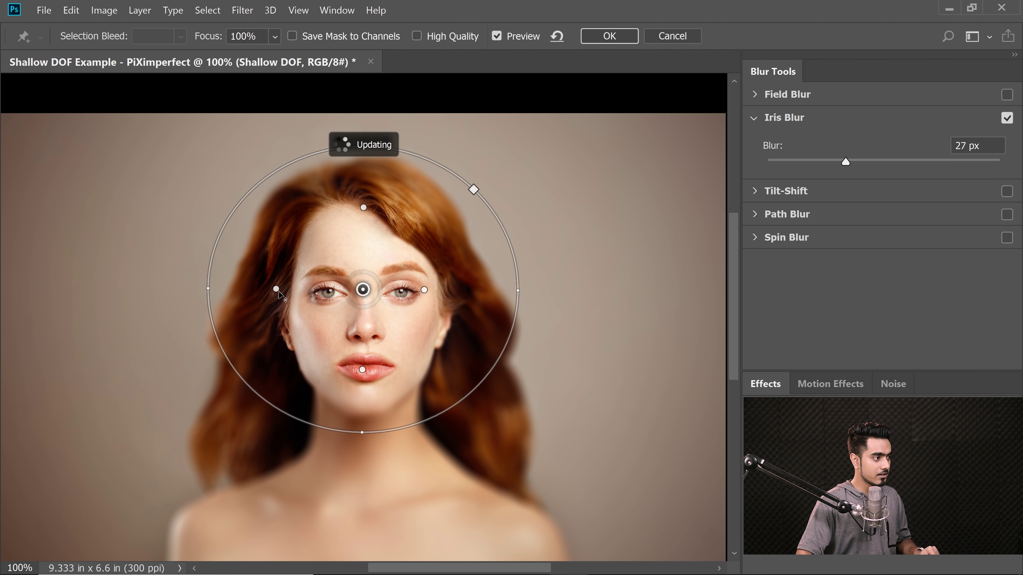
{"action": "left_click_drag", "start_coordinate": [304, 293], "coordinate": [305, 294]}
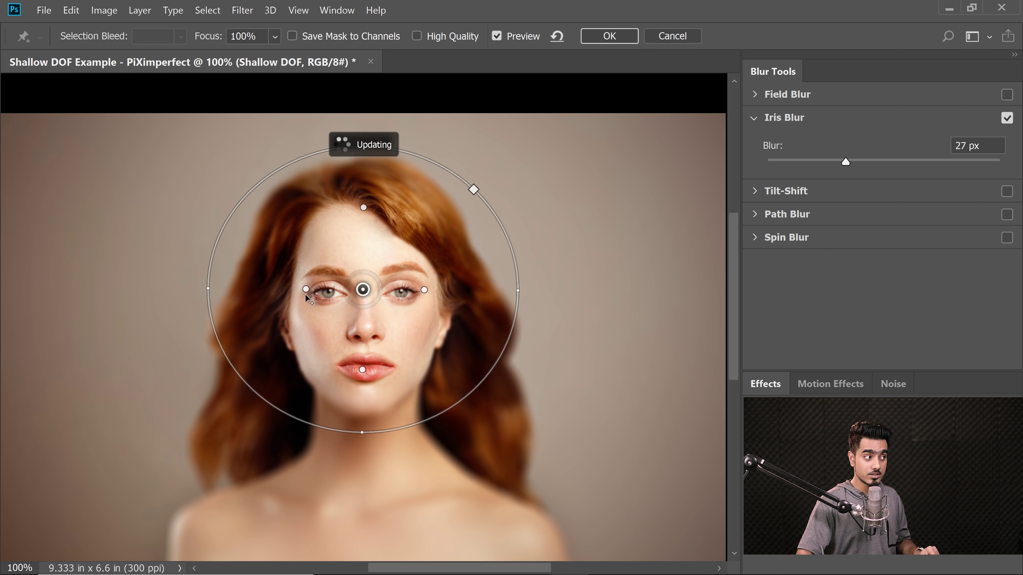
{"action": "left_click_drag", "start_coordinate": [363, 377], "coordinate": [365, 393]}
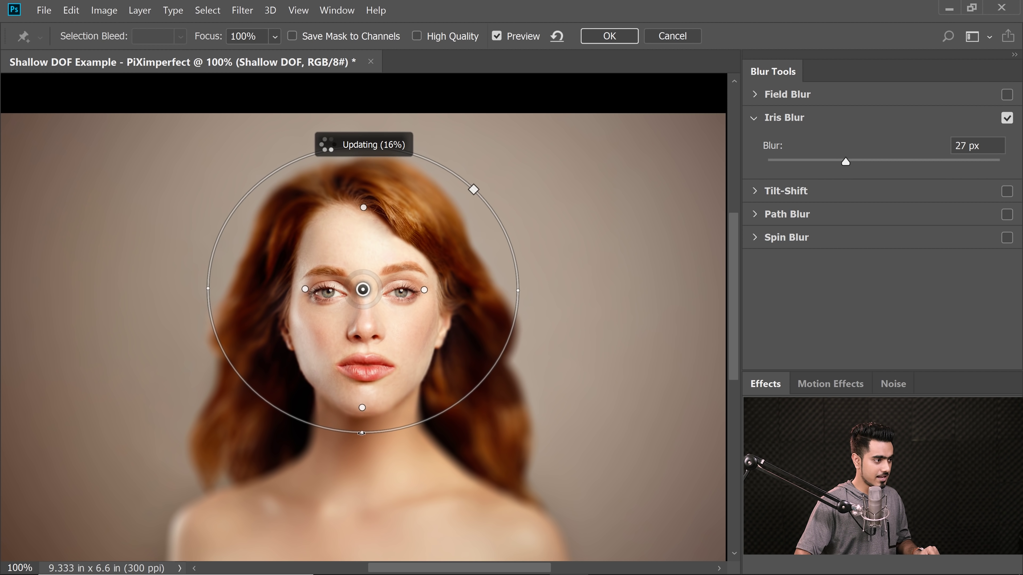
{"action": "left_click_drag", "start_coordinate": [362, 432], "coordinate": [362, 427]}
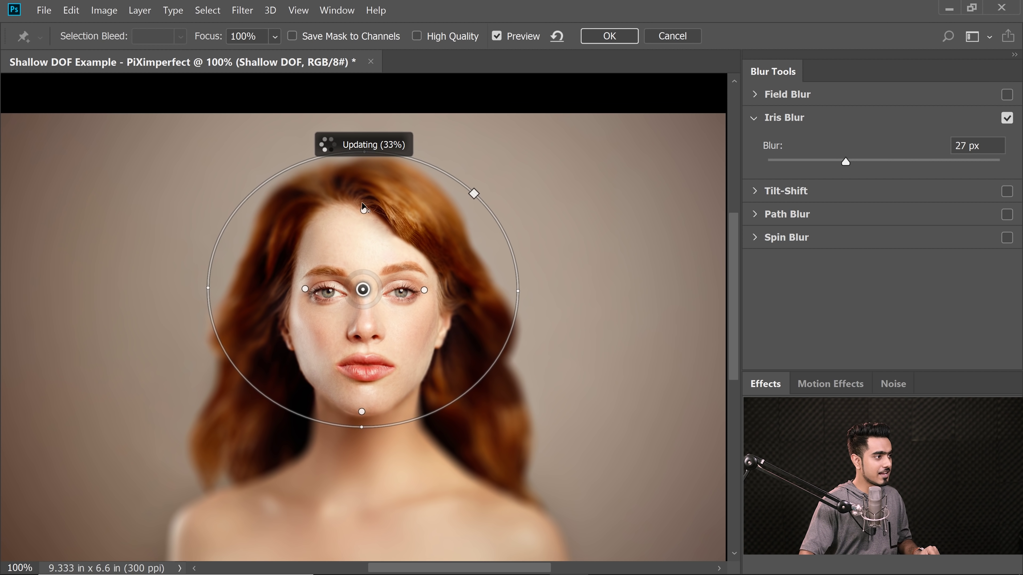
{"action": "left_click_drag", "start_coordinate": [364, 206], "coordinate": [365, 205]}
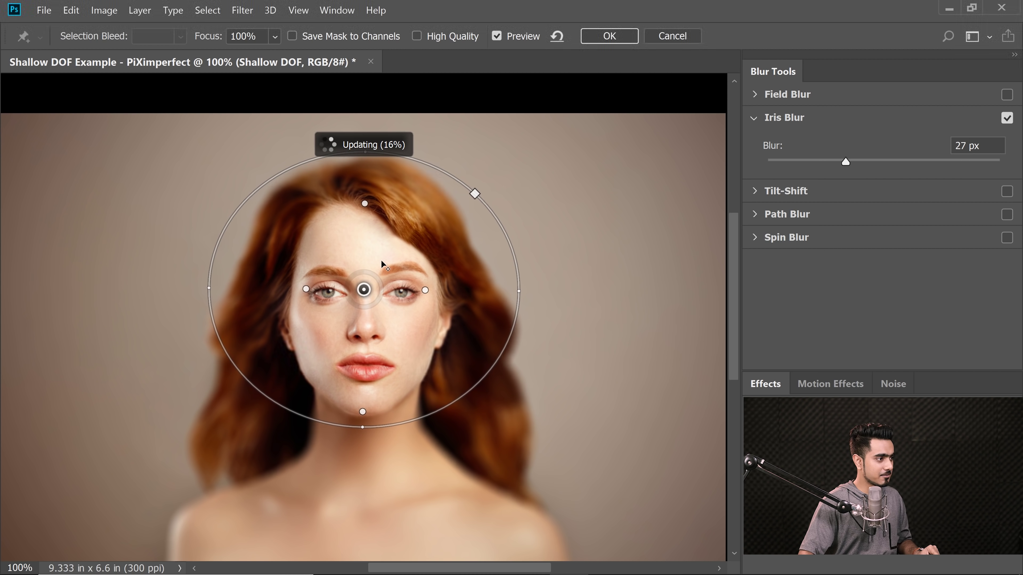
{"action": "left_click_drag", "start_coordinate": [425, 290], "coordinate": [421, 291]}
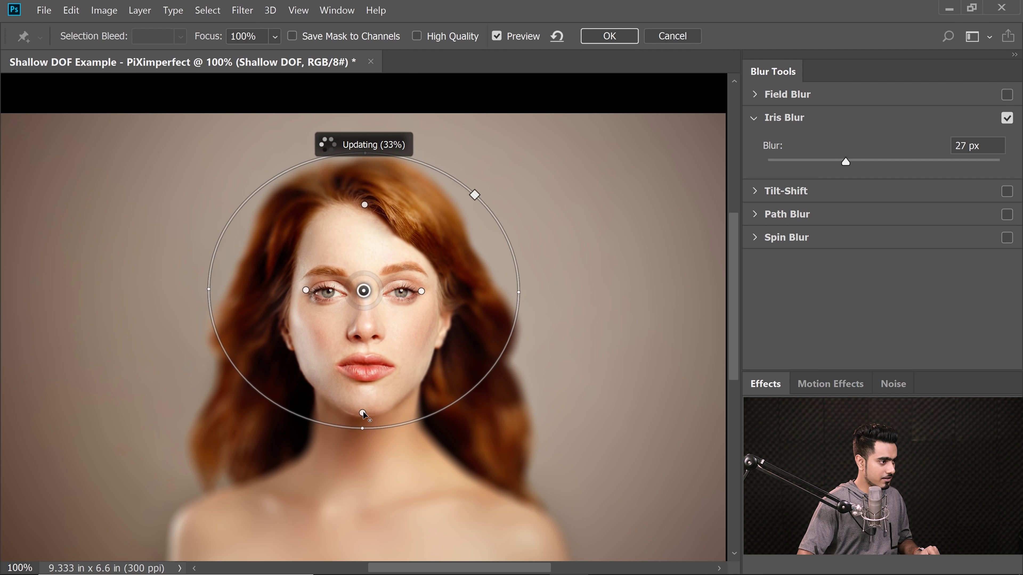
{"action": "left_click_drag", "start_coordinate": [363, 411], "coordinate": [363, 409]}
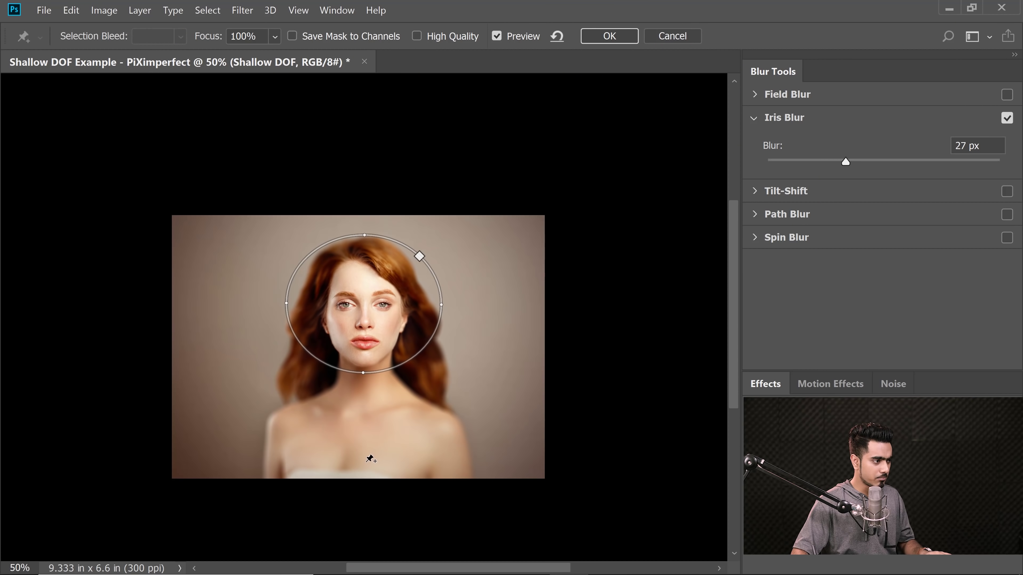
Step: Add a second iris blur pin on the chest and move it below the image's bottom edge
{"action": "left_click", "coordinate": [367, 461]}
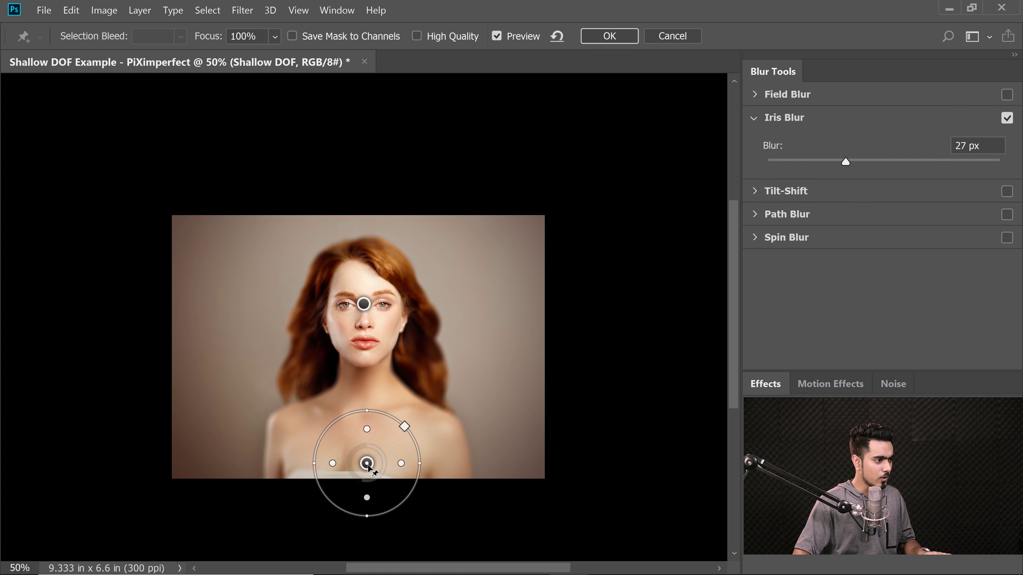
{"action": "key", "text": "ctrl+plus"}
{"action": "key", "text": "ctrl+plus"}
{"action": "key", "text": "ctrl+plus"}
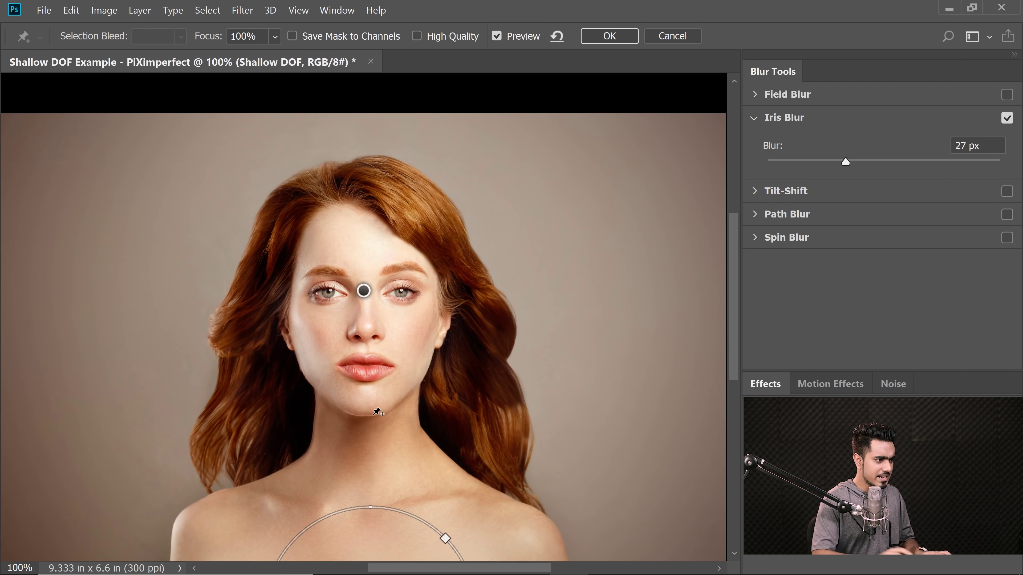
{"action": "scroll", "coordinate": [461, 347], "scroll_direction": "down", "scroll_amount": 5}
{"action": "scroll", "coordinate": [304, 279], "scroll_direction": "down", "scroll_amount": 3}
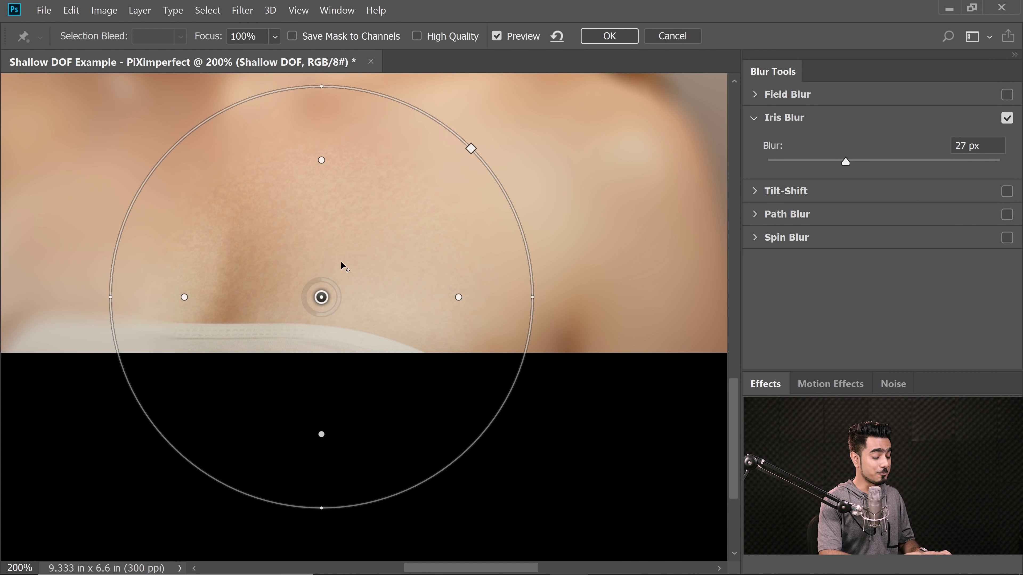
{"action": "key", "text": "ctrl+minus"}
{"action": "key", "text": "ctrl+minus"}
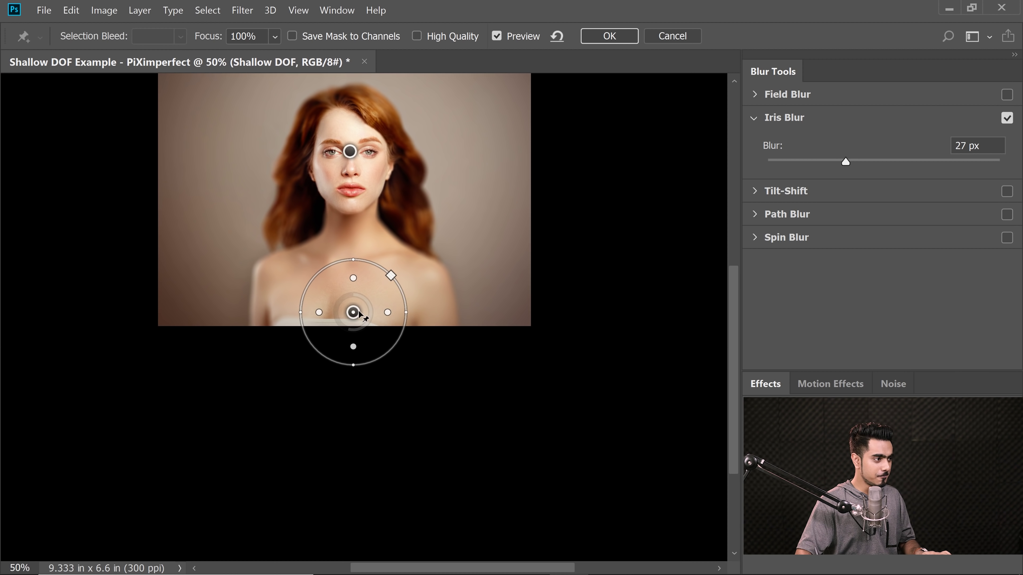
{"action": "left_click_drag", "start_coordinate": [355, 315], "coordinate": [353, 406]}
Step: Stretch, widen and rotate the lower oval, tighten its feather, and end it at the collarbones
{"action": "left_click_drag", "start_coordinate": [351, 350], "coordinate": [351, 239]}
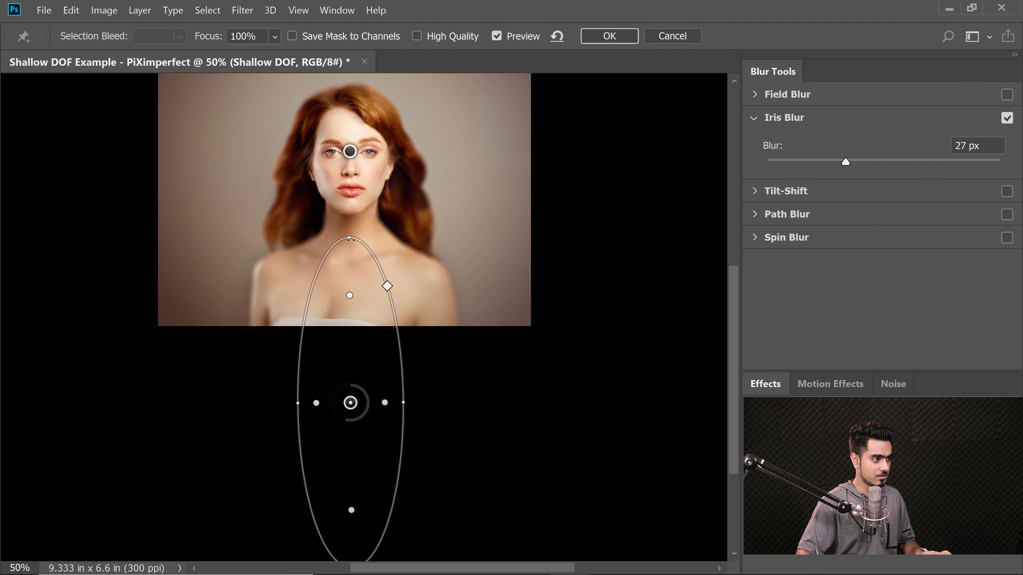
{"action": "left_click_drag", "start_coordinate": [402, 403], "coordinate": [451, 402]}
{"action": "left_click_drag", "start_coordinate": [348, 241], "coordinate": [354, 352]}
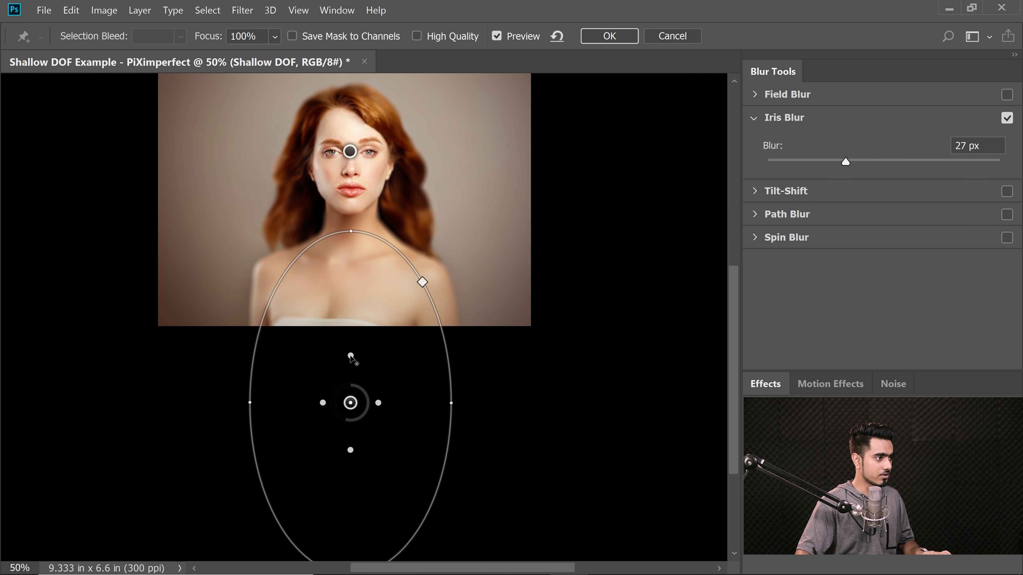
{"action": "left_click_drag", "start_coordinate": [349, 313], "coordinate": [350, 360]}
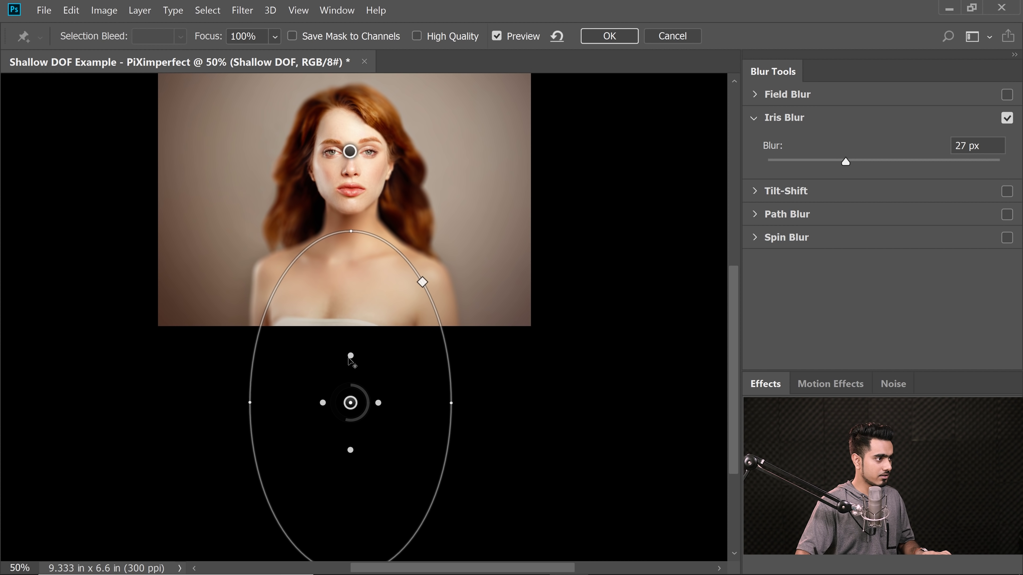
{"action": "left_click_drag", "start_coordinate": [349, 232], "coordinate": [350, 241]}
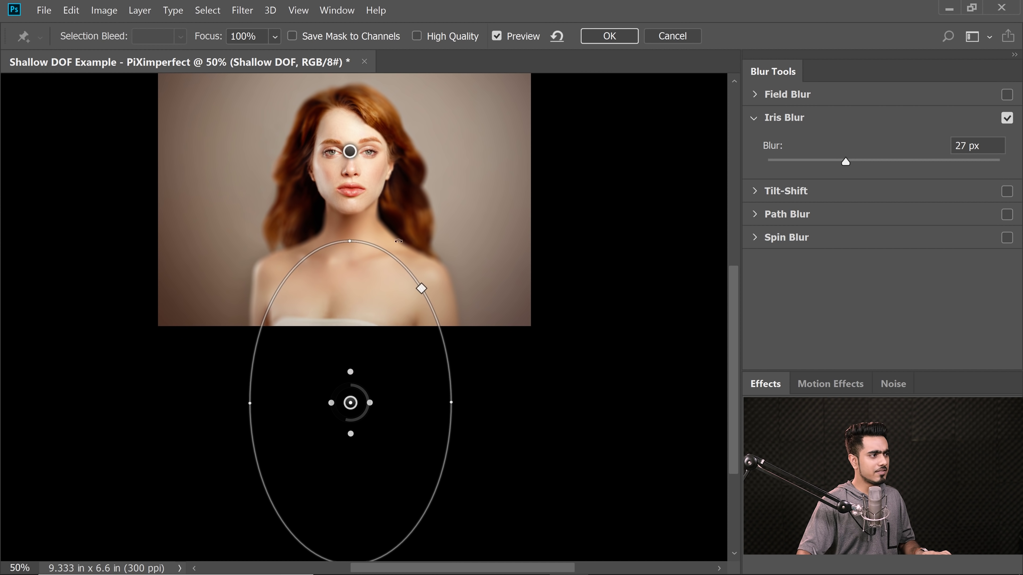
Step: Commit both iris blurs, then toggle the Shallow DOF layer off and on to compare
{"action": "left_click", "coordinate": [610, 36]}
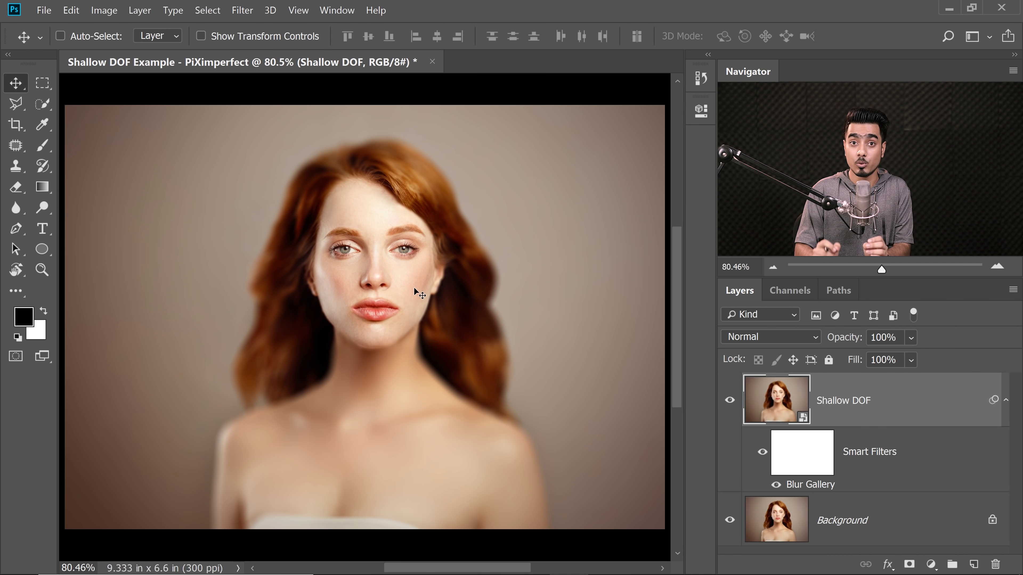
{"action": "left_click", "coordinate": [728, 401]}
{"action": "left_click", "coordinate": [730, 401]}
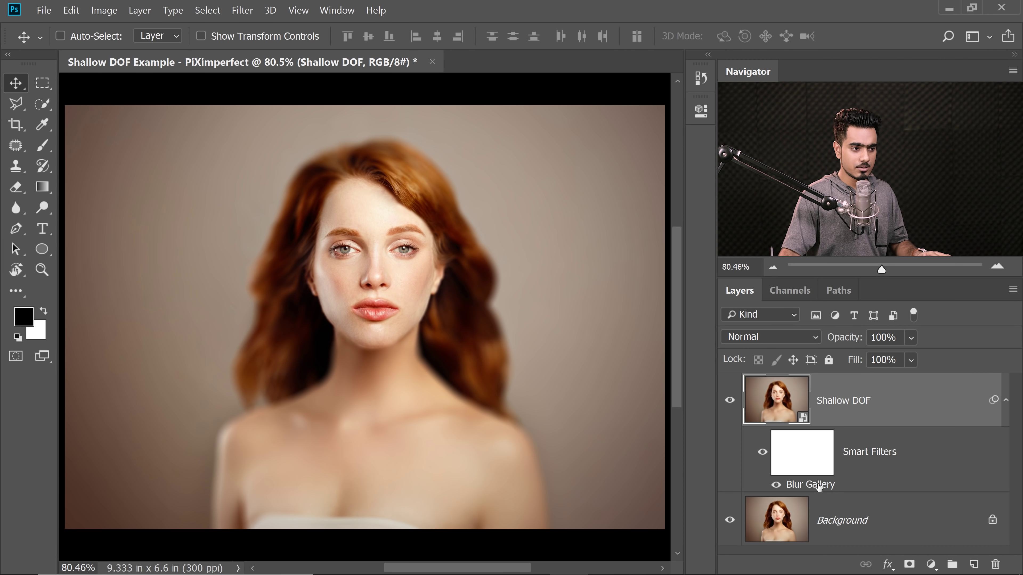
Step: Reopen the Blur Gallery filter, lower its blur to 16 px, and move the lower oval down
{"action": "double_click", "coordinate": [811, 485]}
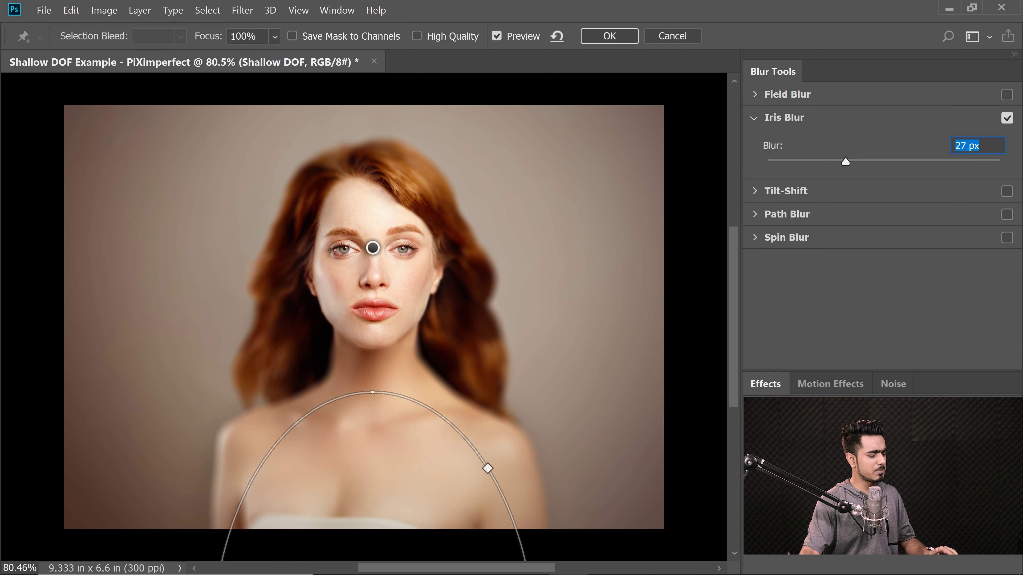
{"action": "type", "text": "16"}
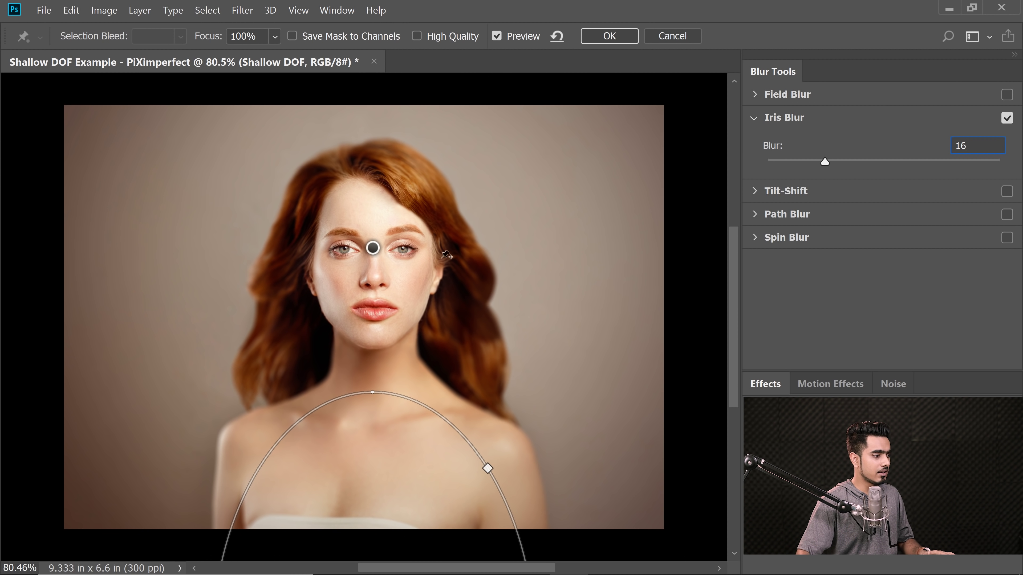
{"action": "left_click_drag", "start_coordinate": [734, 290], "coordinate": [733, 415]}
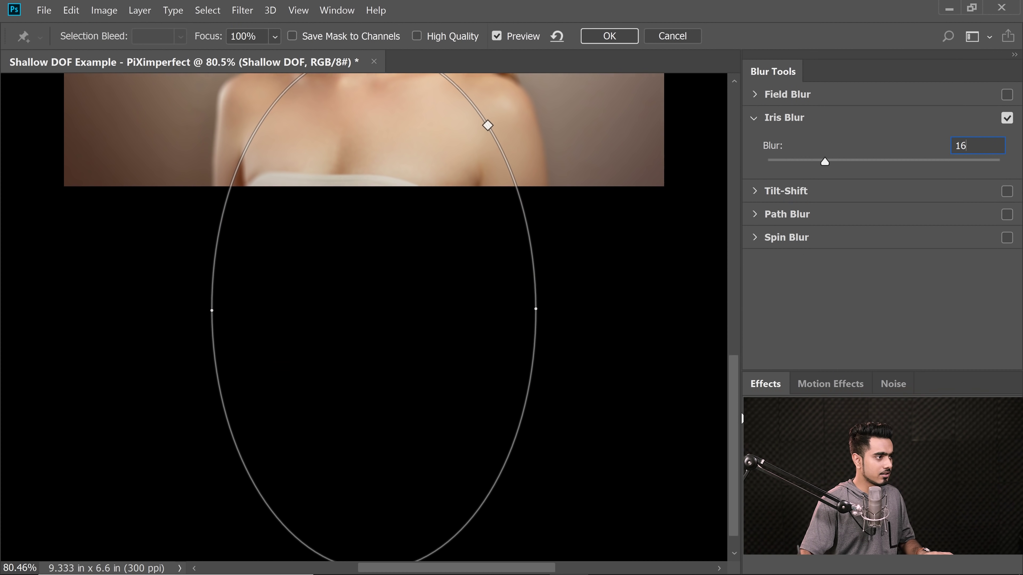
{"action": "left_click_drag", "start_coordinate": [374, 316], "coordinate": [378, 356]}
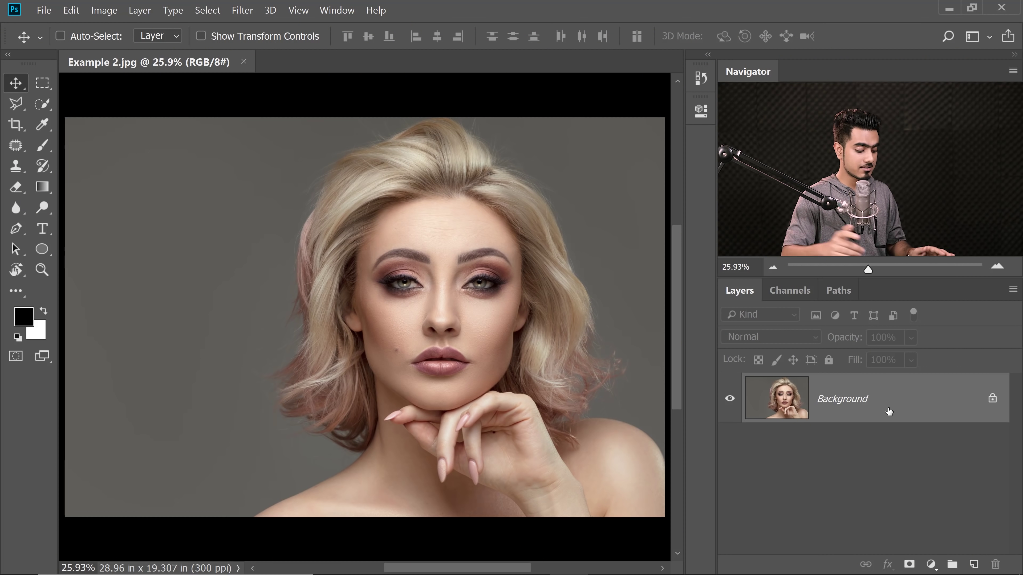
Step: Duplicate the Background layer and rename the copy 'Shallow DOF'
{"action": "key", "text": "ctrl"}
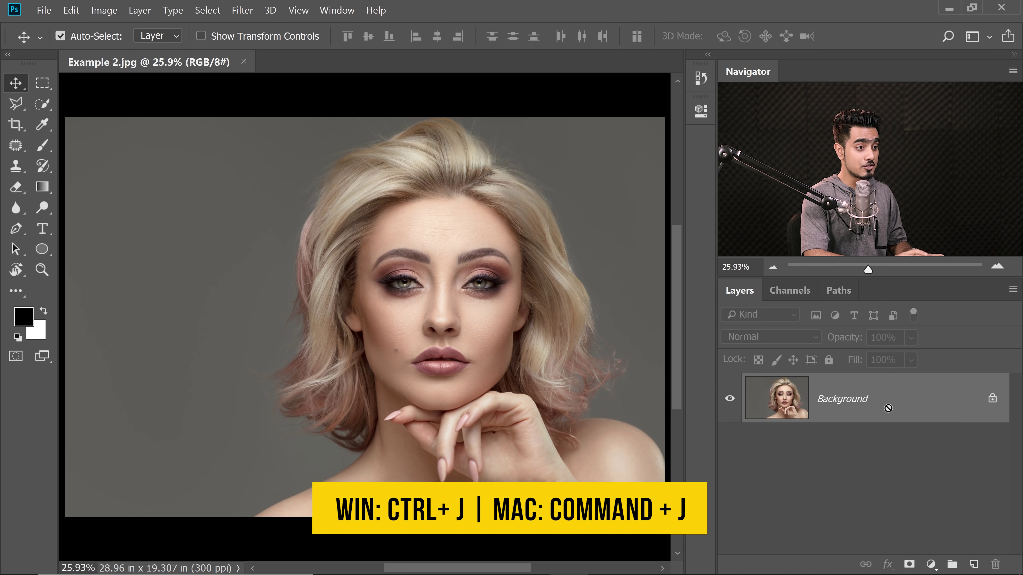
{"action": "key", "text": "ctrl+j"}
{"action": "double_click", "coordinate": [836, 399]}
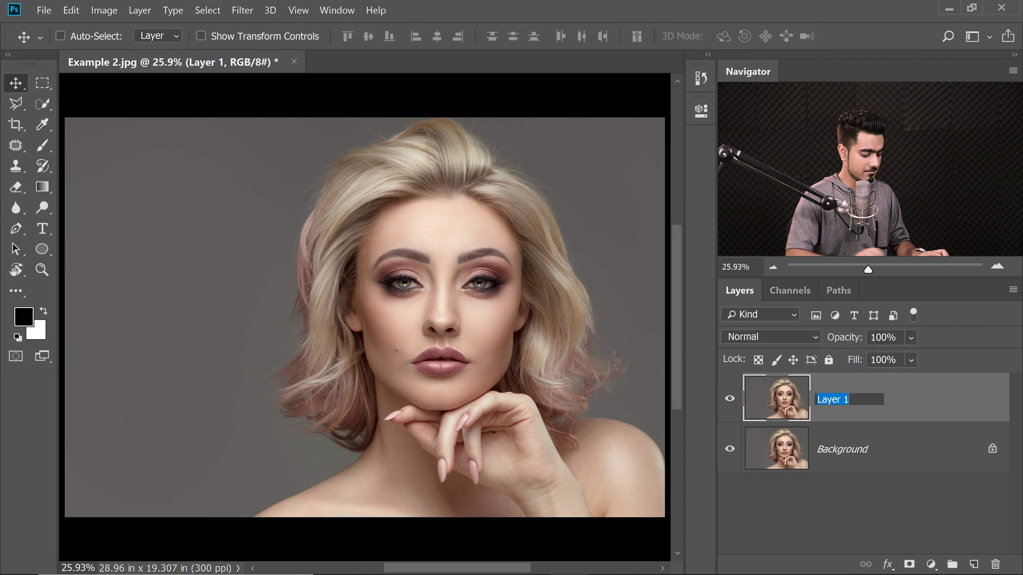
{"action": "type", "text": "Shallow DOF"}
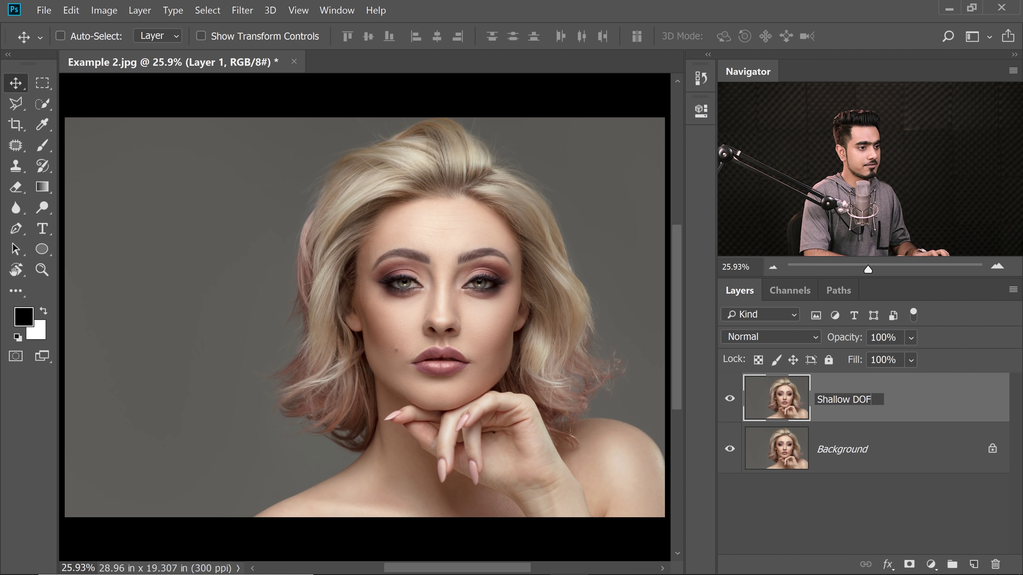
{"action": "key", "text": "Return"}
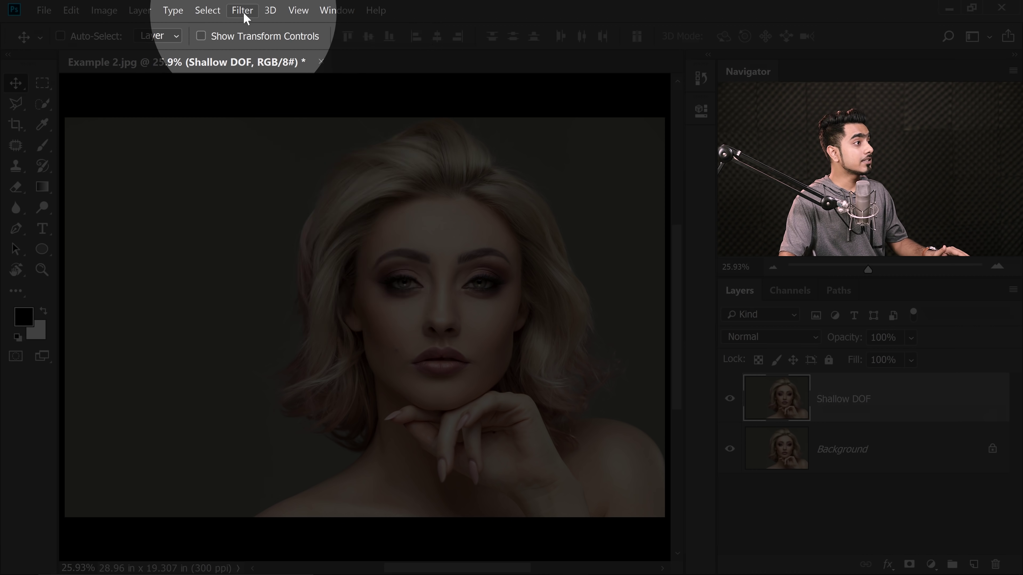
Step: Convert the Shallow DOF layer to a smart object for smart filters
{"action": "left_click", "coordinate": [242, 11]}
{"action": "left_click", "coordinate": [274, 39]}
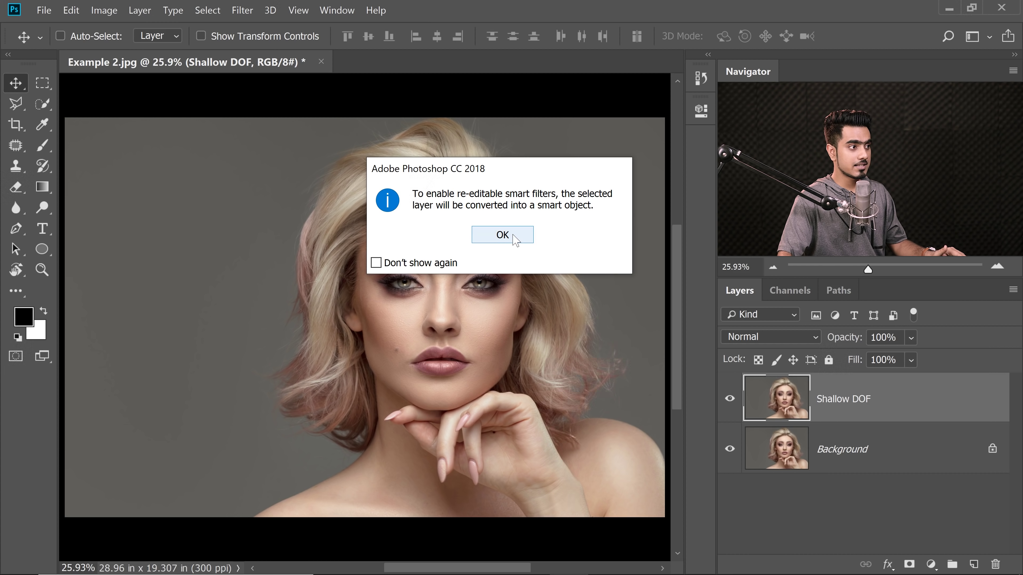
{"action": "left_click", "coordinate": [502, 235]}
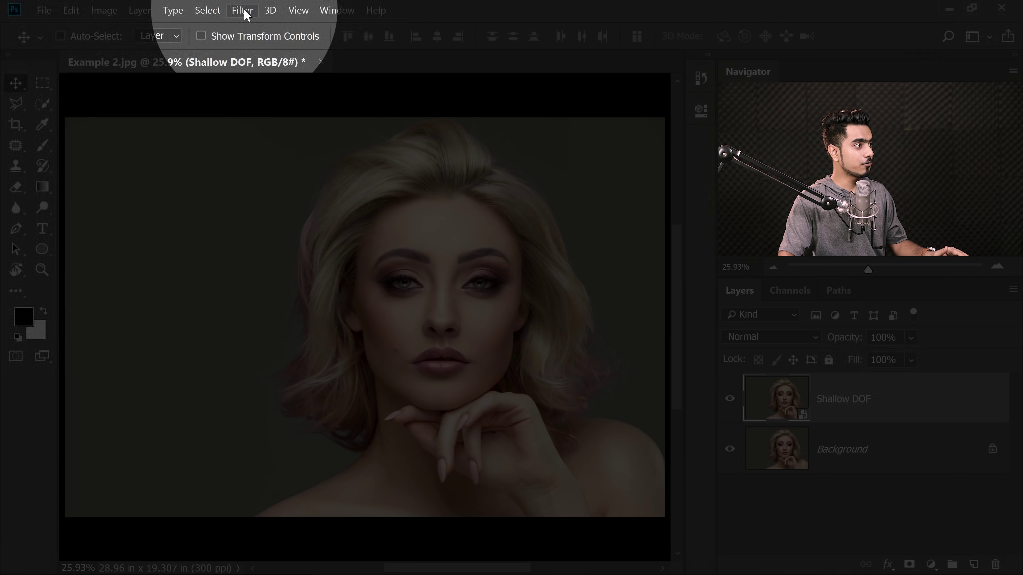
Step: Apply a Blur Gallery Iris Blur to the Shallow DOF layer
{"action": "left_click", "coordinate": [243, 11]}
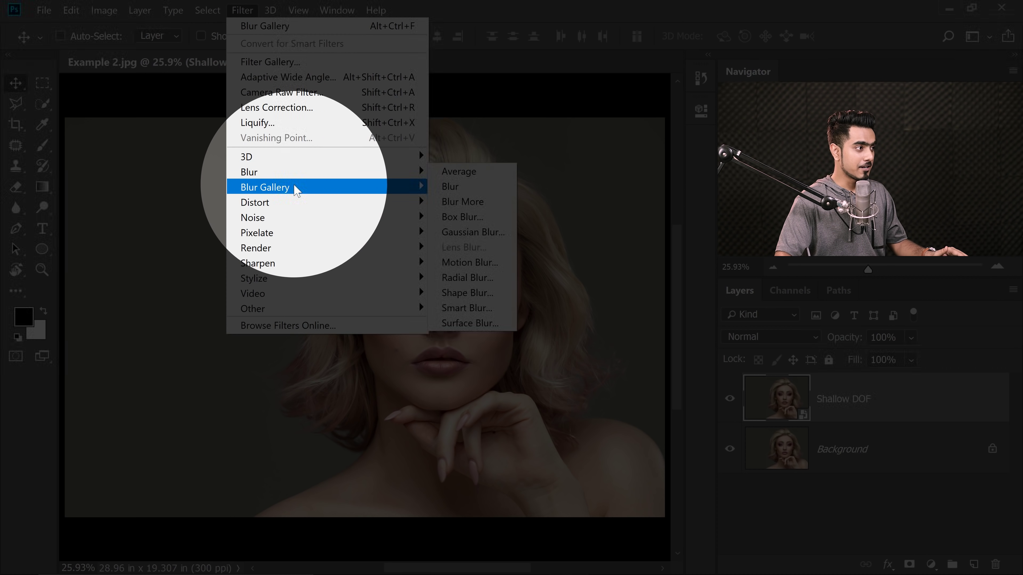
{"action": "mouse_move", "coordinate": [296, 190]}
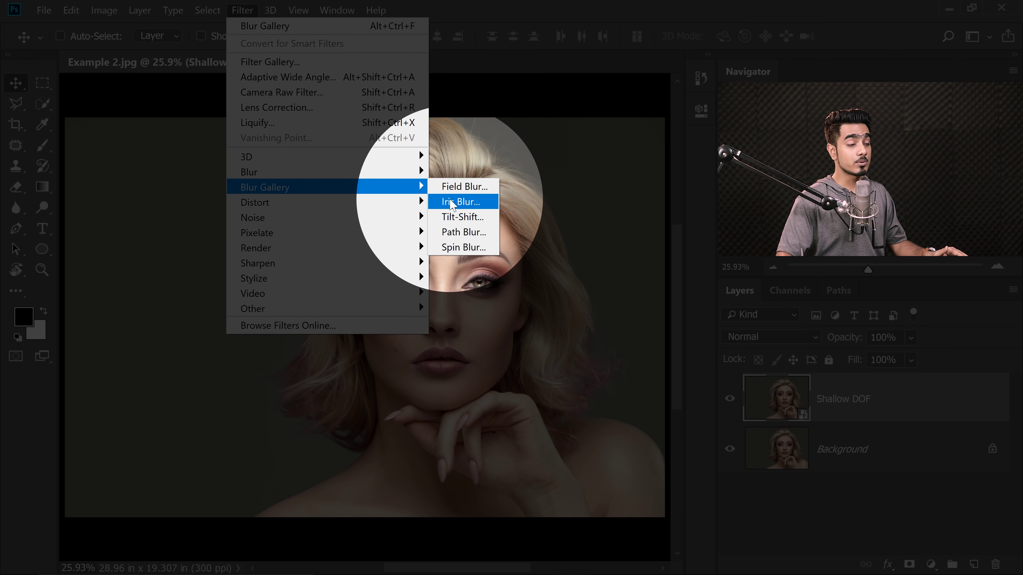
{"action": "left_click", "coordinate": [452, 202]}
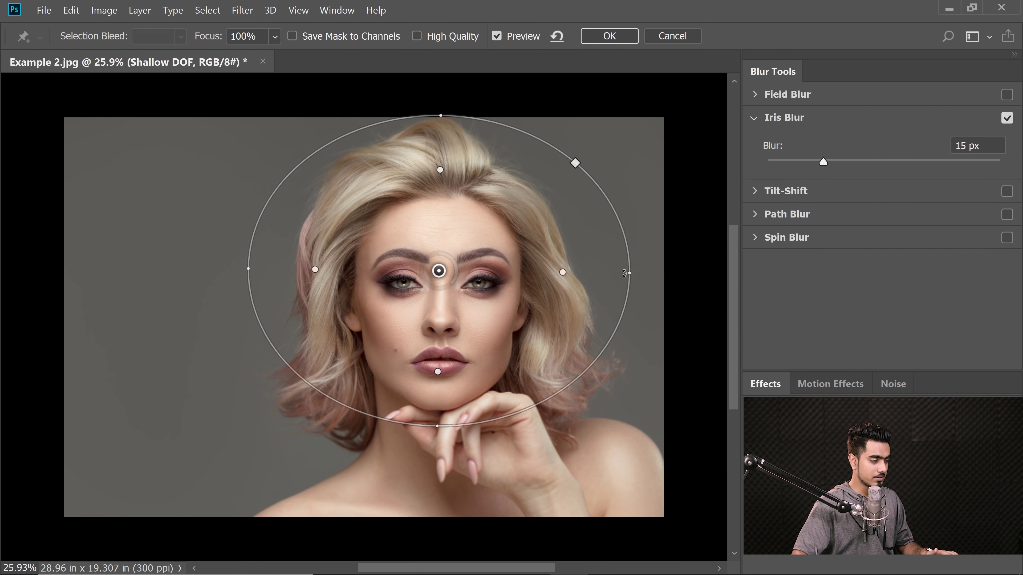
Step: Reshape the Iris Blur ellipse into a circle around the face and set blur to 45 px
{"action": "left_click_drag", "start_coordinate": [625, 274], "coordinate": [590, 274]}
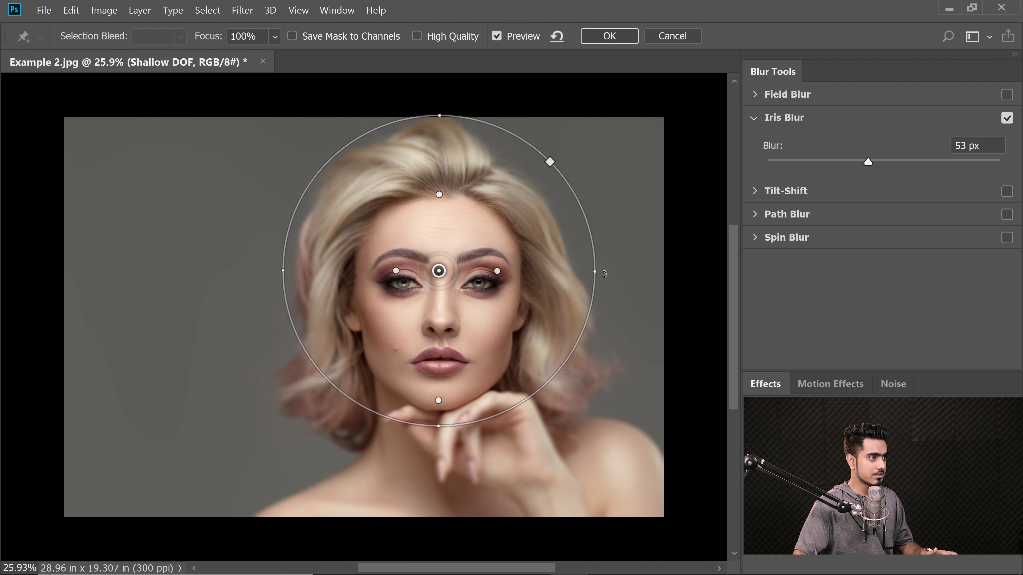
{"action": "double_click", "coordinate": [978, 145]}
{"action": "type", "text": "45"}
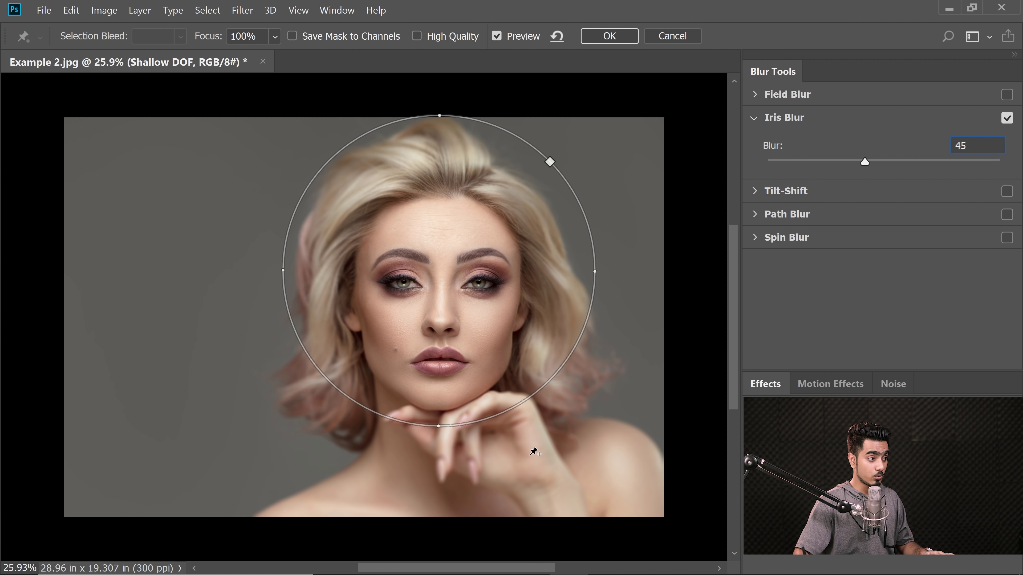
Step: Add a second iris pin on the hand, enlarging its ellipse to cover the chin and hand
{"action": "left_click", "coordinate": [531, 455]}
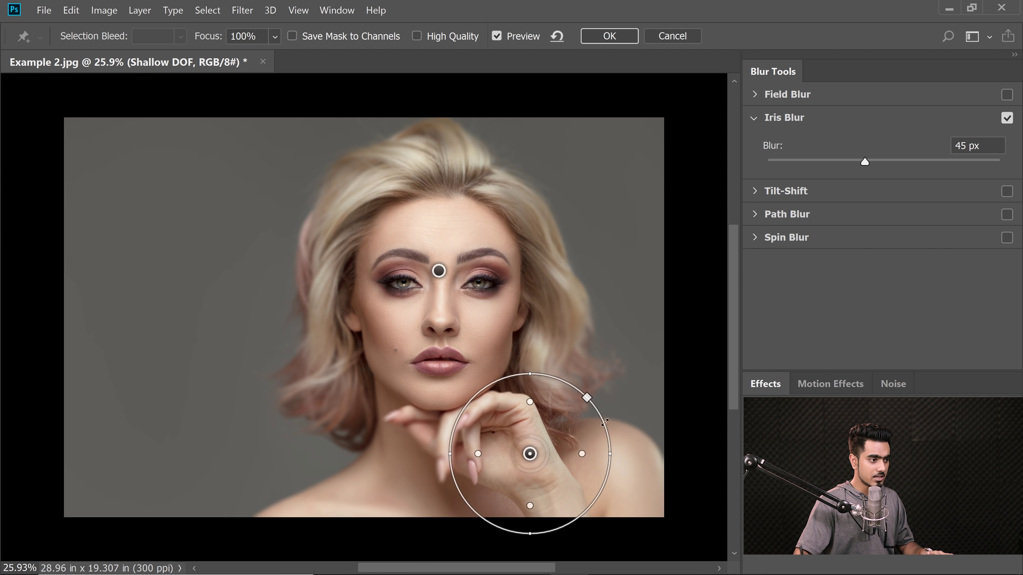
{"action": "left_click_drag", "start_coordinate": [611, 455], "coordinate": [570, 434]}
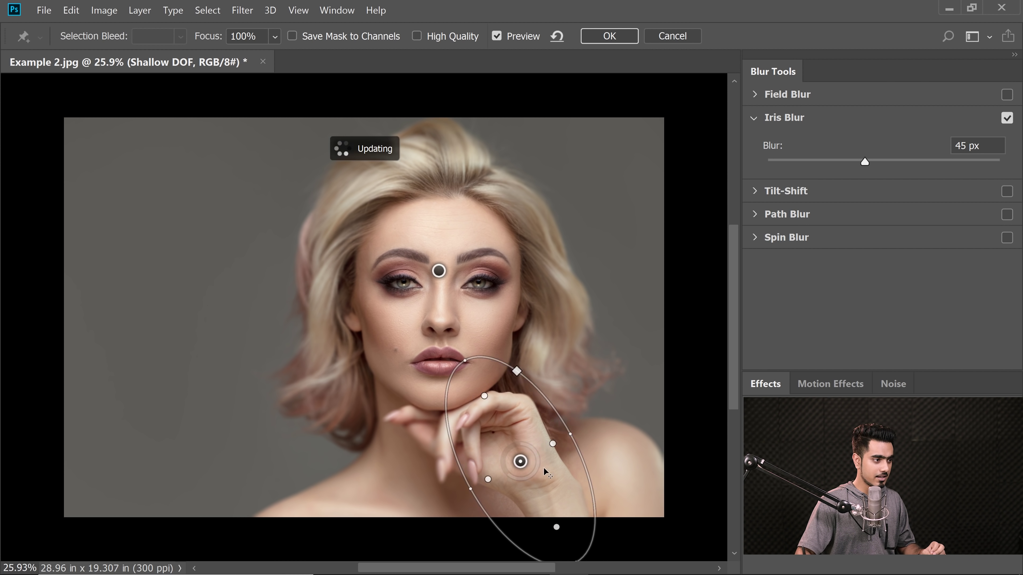
{"action": "key", "text": "ctrl+z"}
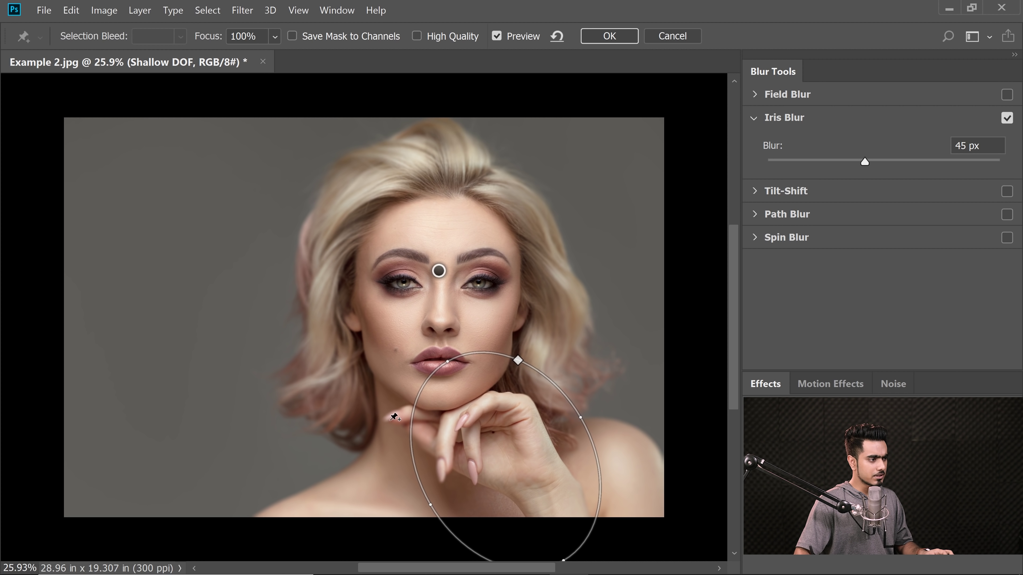
{"action": "left_click_drag", "start_coordinate": [430, 504], "coordinate": [419, 511]}
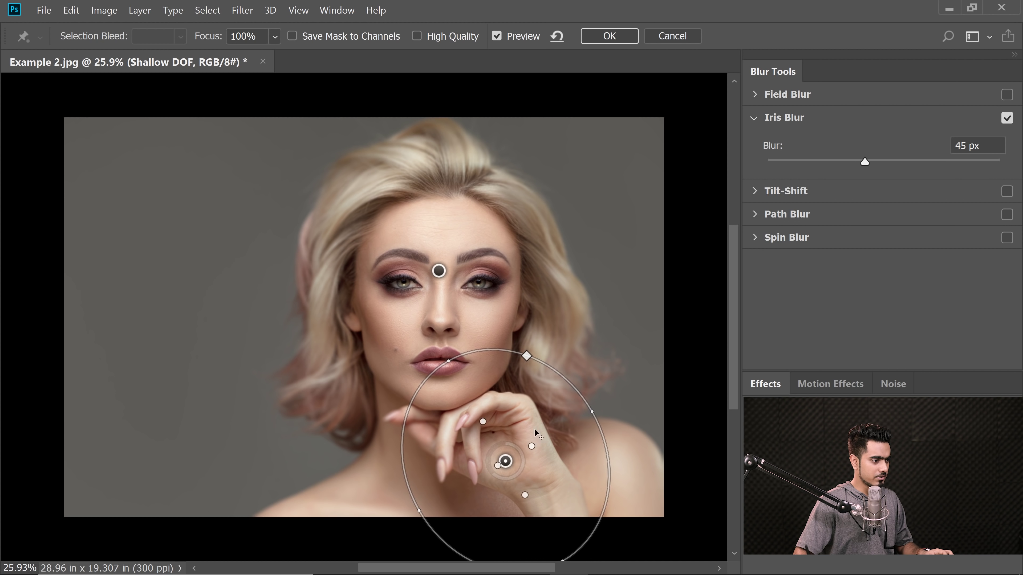
{"action": "left_click_drag", "start_coordinate": [470, 482], "coordinate": [381, 525]}
{"action": "left_click_drag", "start_coordinate": [473, 459], "coordinate": [486, 465]}
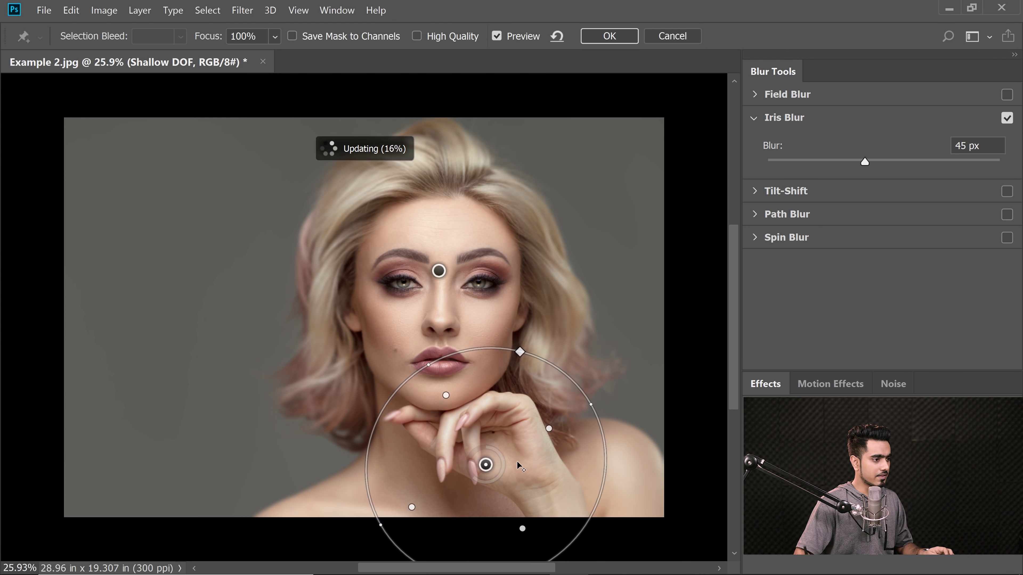
{"action": "left_click_drag", "start_coordinate": [591, 404], "coordinate": [609, 396]}
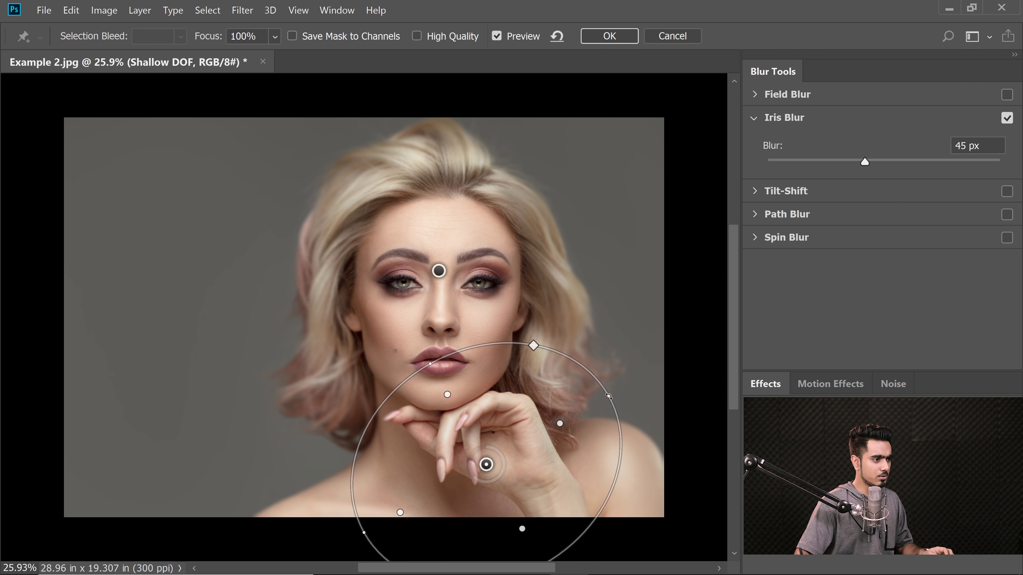
{"action": "scroll", "coordinate": [616, 409], "scroll_direction": "down", "scroll_amount": 3}
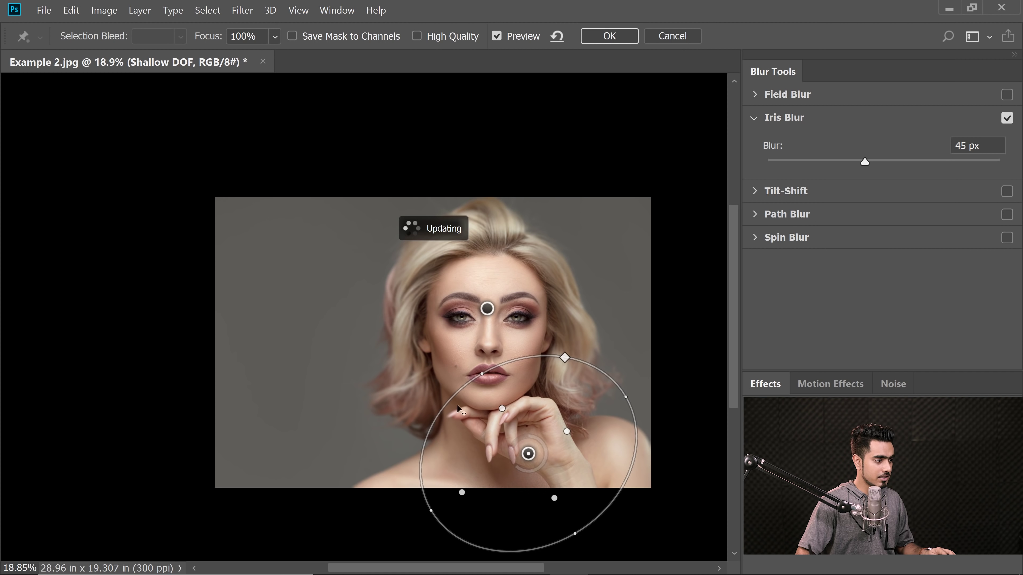
{"action": "left_click_drag", "start_coordinate": [431, 511], "coordinate": [419, 518]}
{"action": "left_click_drag", "start_coordinate": [586, 445], "coordinate": [564, 442]}
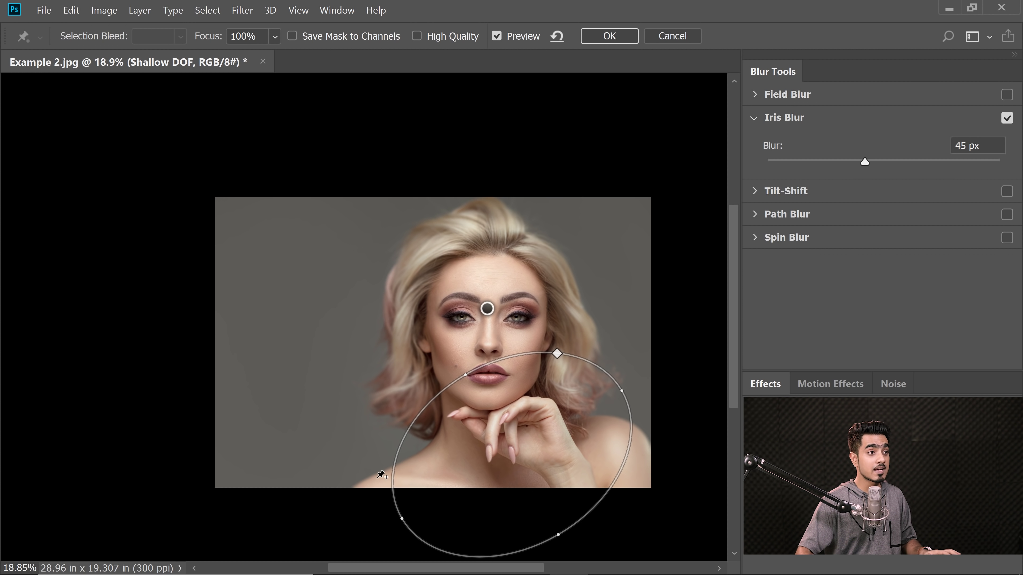
{"action": "key", "text": "ctrl+0"}
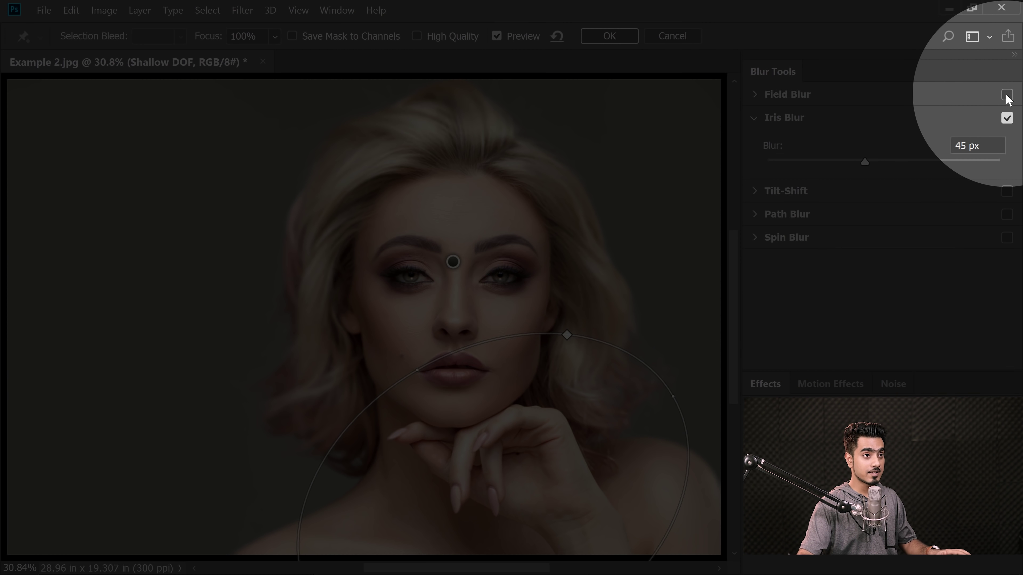
Step: Add a Field Blur, placing a first pin and a shoulder pin with increased blur
{"action": "left_click", "coordinate": [1007, 95]}
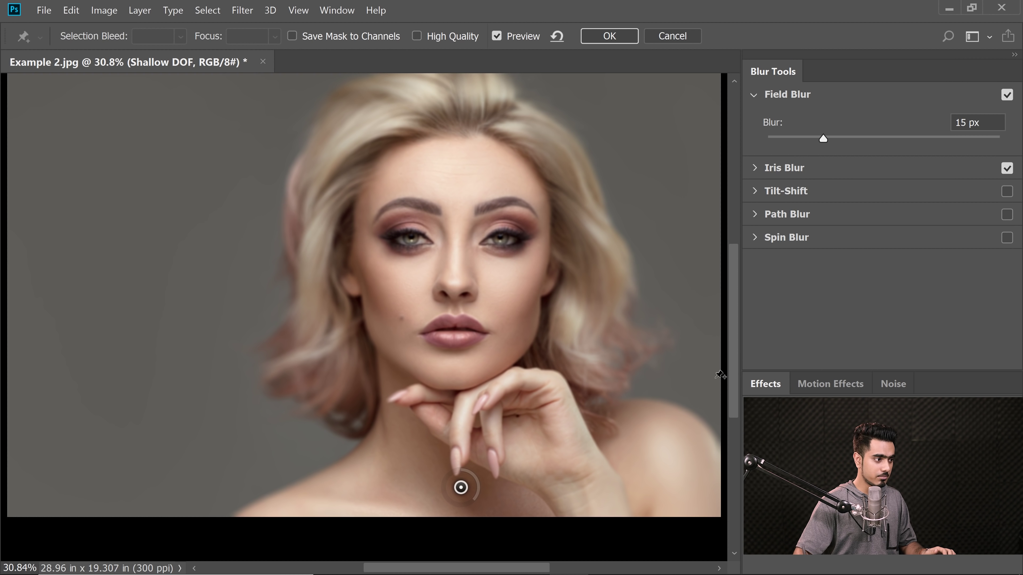
{"action": "left_click_drag", "start_coordinate": [462, 487], "coordinate": [469, 492]}
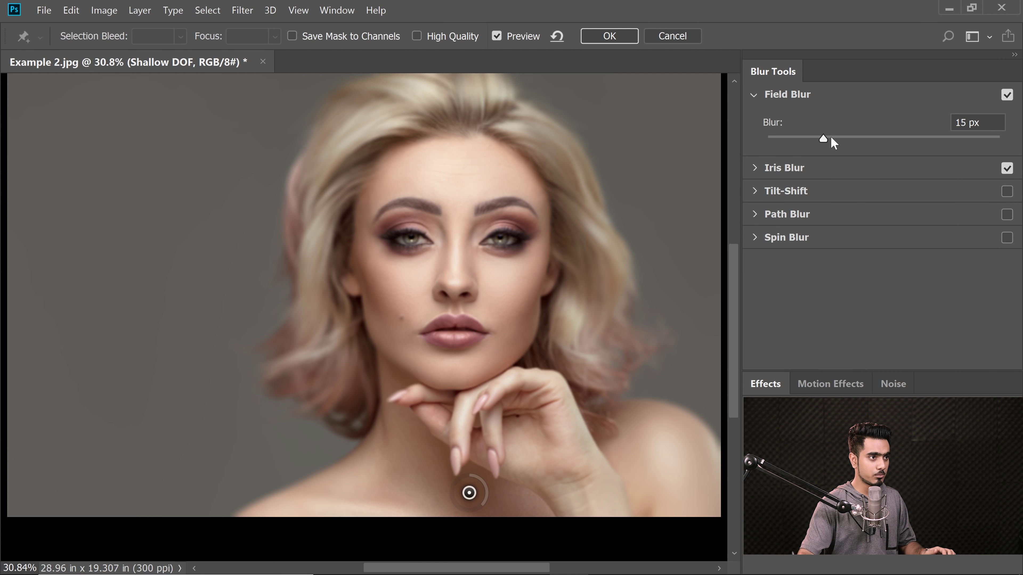
{"action": "left_click_drag", "start_coordinate": [837, 136], "coordinate": [849, 138]}
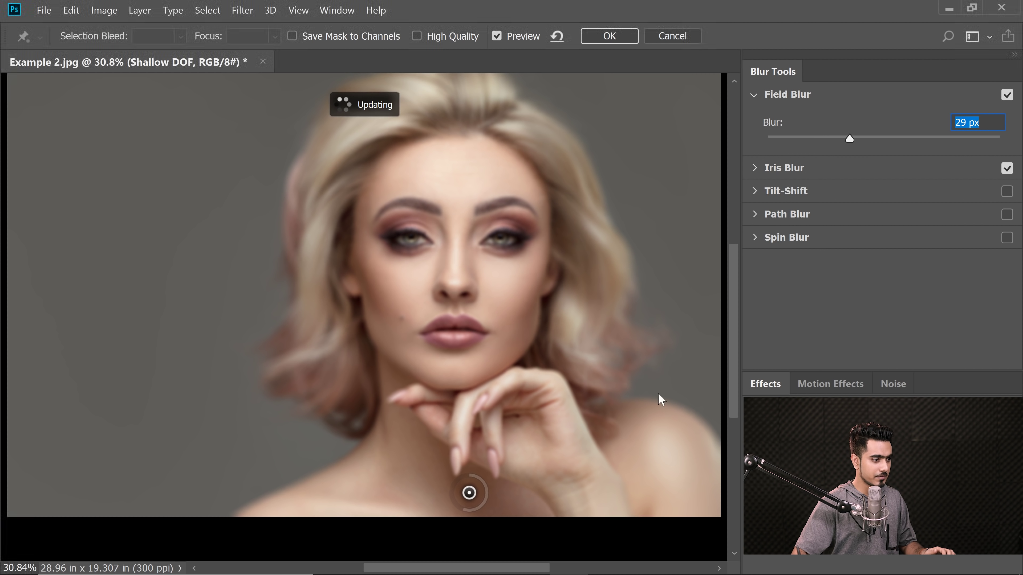
{"action": "left_click", "coordinate": [648, 462]}
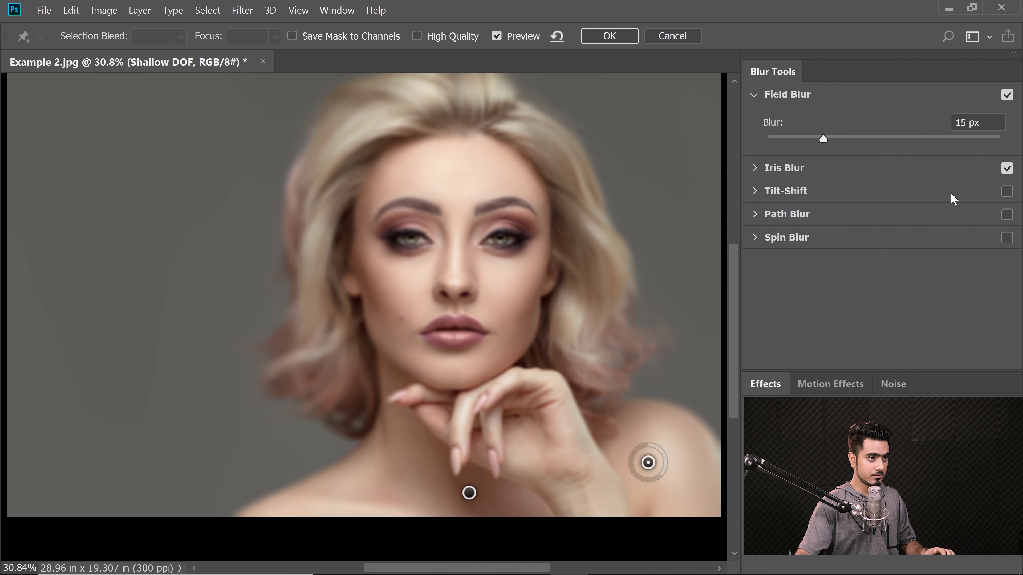
{"action": "left_click_drag", "start_coordinate": [829, 135], "coordinate": [835, 136]}
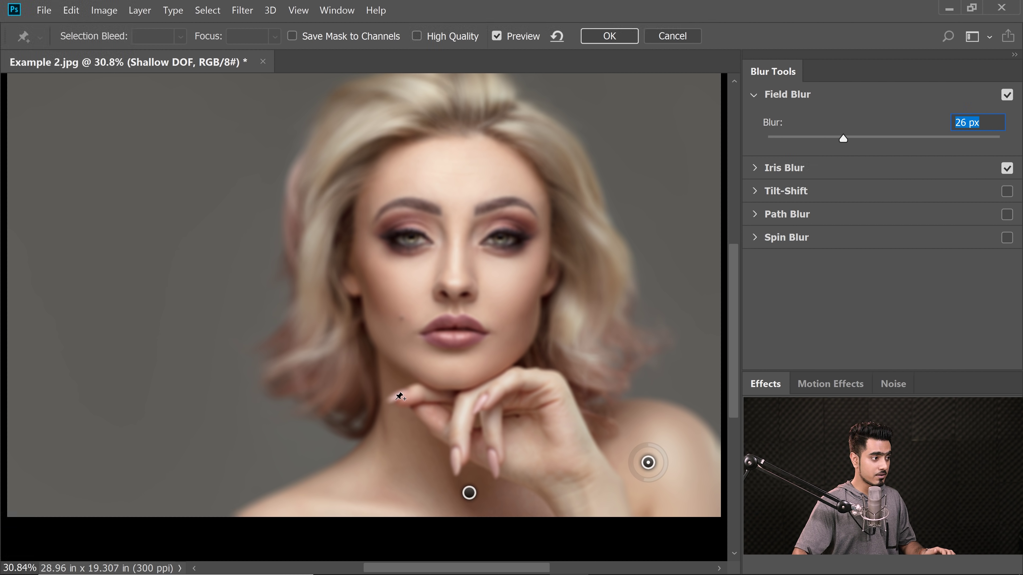
Step: Add a 0 px Field Blur pin on the chin and another lower on the neck
{"action": "left_click", "coordinate": [396, 398]}
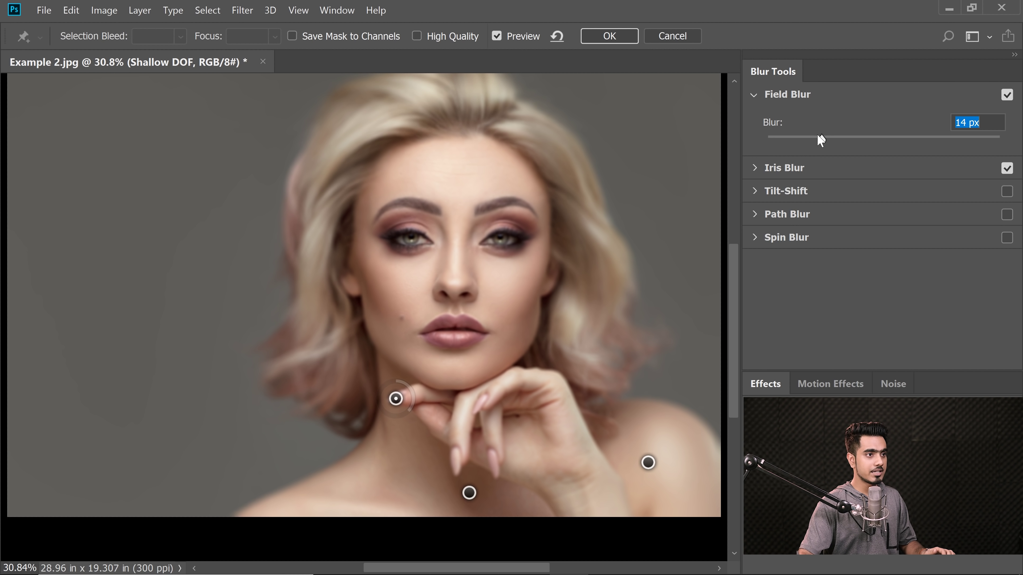
{"action": "left_click_drag", "start_coordinate": [818, 135], "coordinate": [740, 133]}
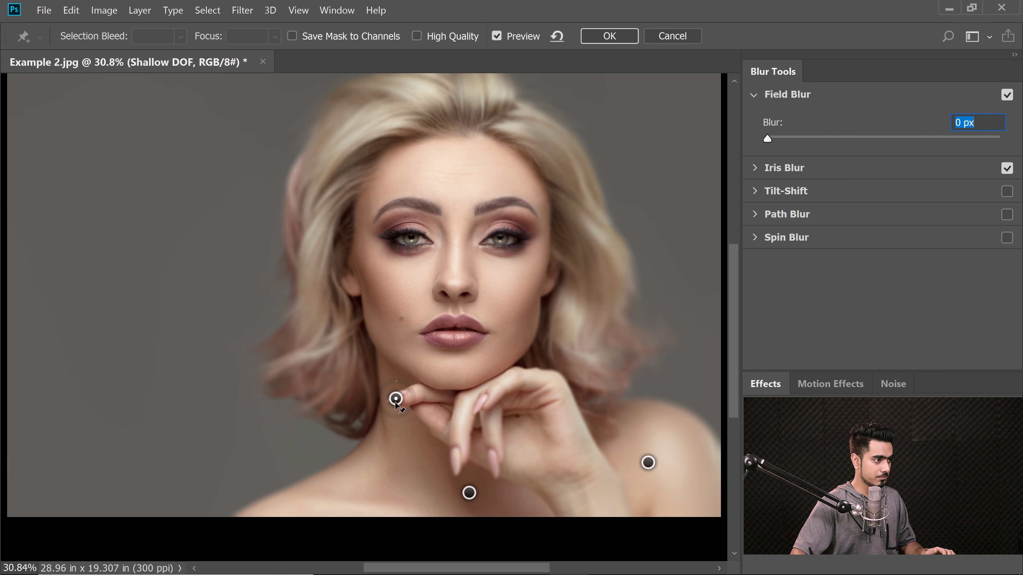
{"action": "left_click_drag", "start_coordinate": [396, 399], "coordinate": [405, 395]}
{"action": "left_click", "coordinate": [402, 436]}
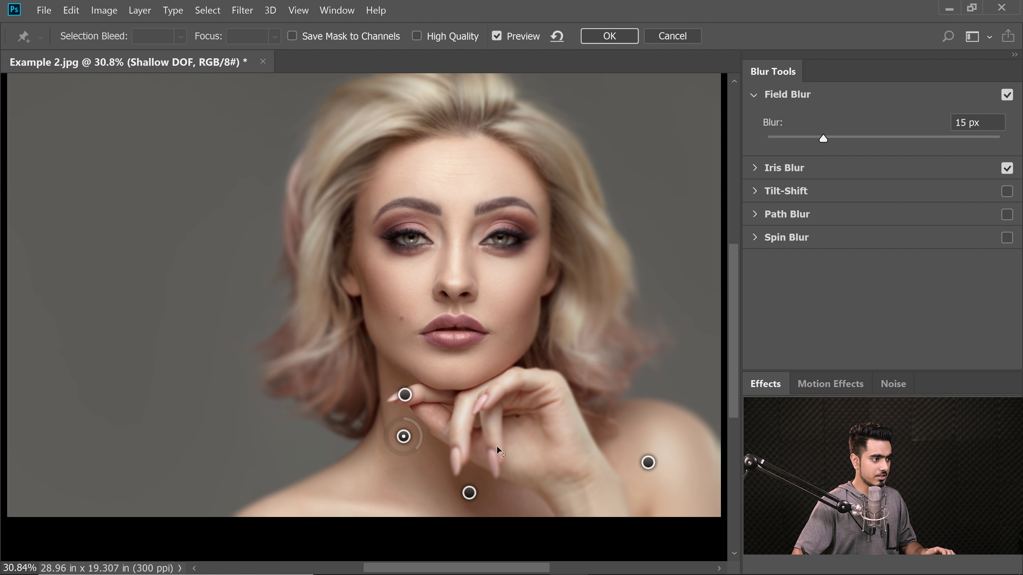
Step: Add pins on the hand at 0 px, the wrist at 1 px, and the neck at 2 px
{"action": "left_click", "coordinate": [470, 439]}
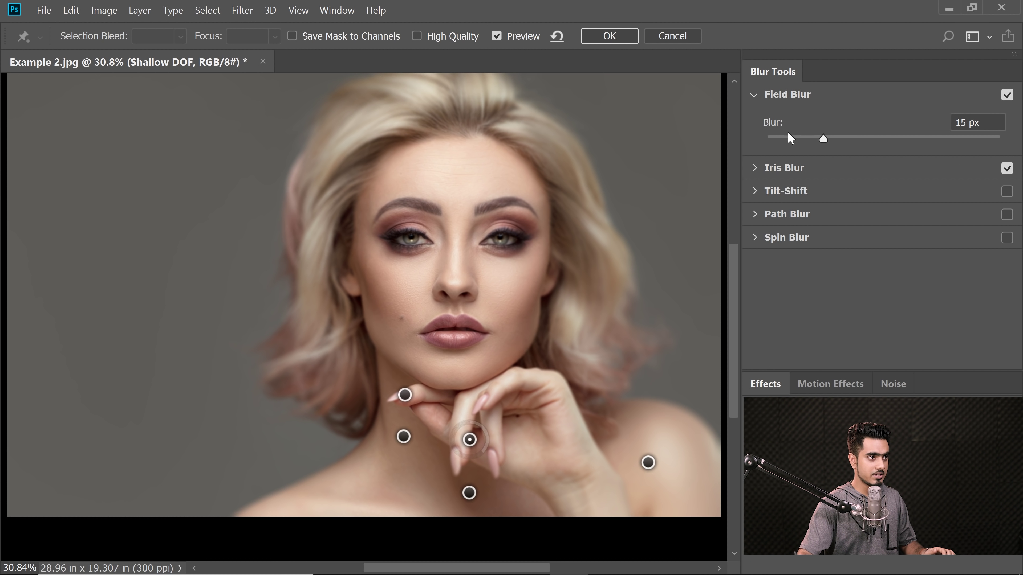
{"action": "left_click_drag", "start_coordinate": [780, 139], "coordinate": [749, 137]}
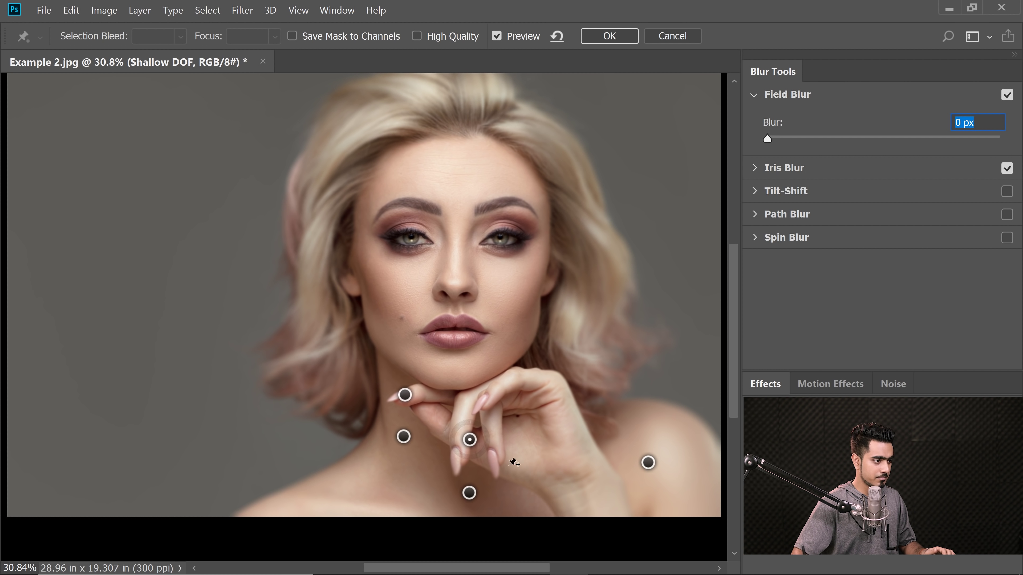
{"action": "left_click", "coordinate": [562, 485]}
{"action": "left_click_drag", "start_coordinate": [822, 141], "coordinate": [765, 139]}
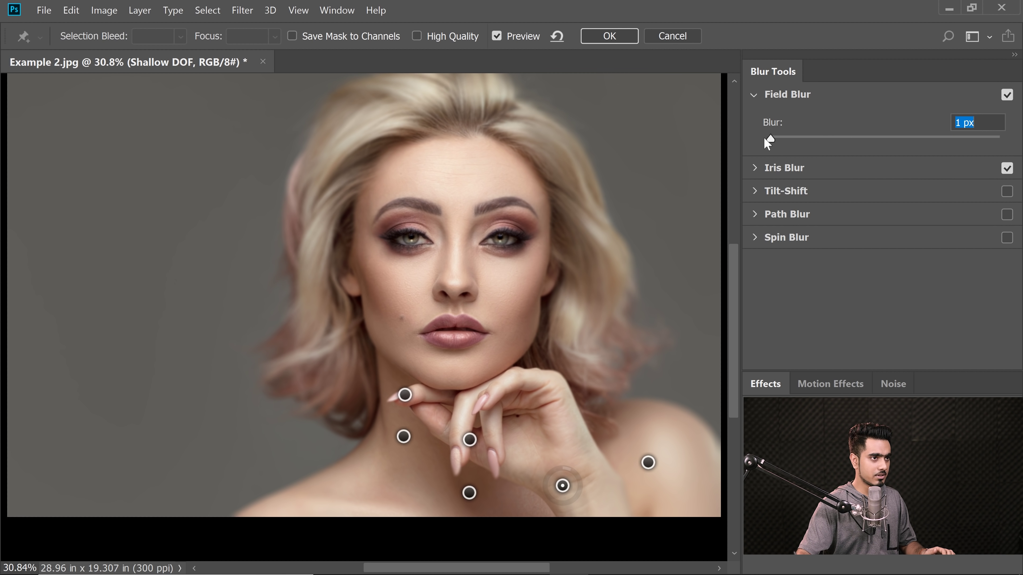
{"action": "left_click_drag", "start_coordinate": [465, 496], "coordinate": [448, 510]}
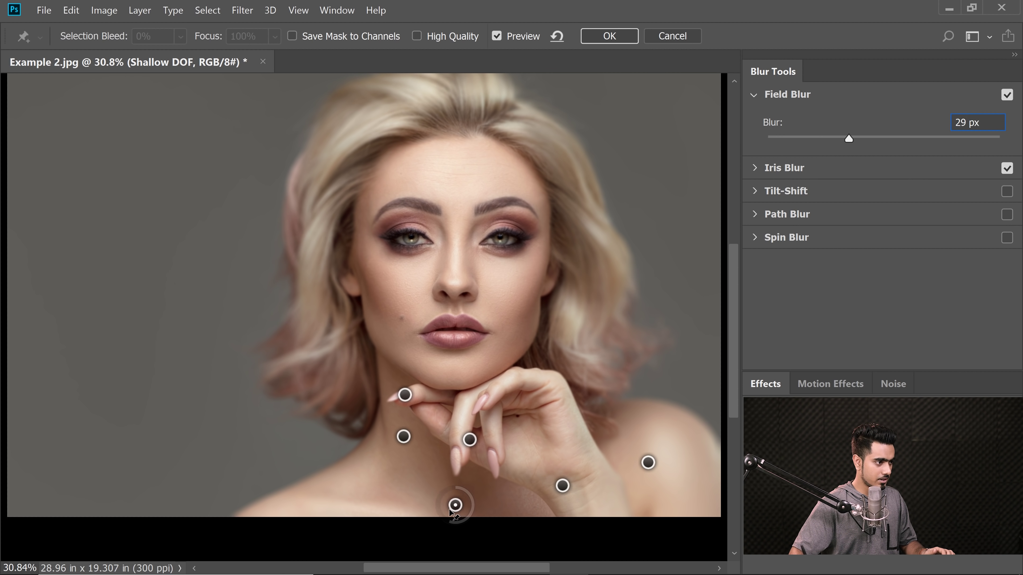
{"action": "left_click", "coordinate": [457, 467]}
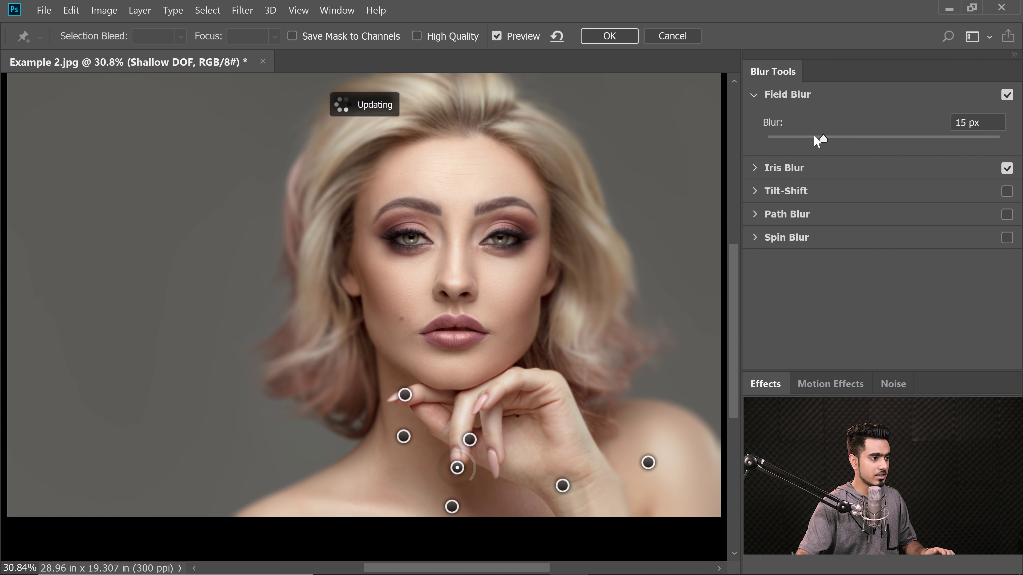
{"action": "left_click_drag", "start_coordinate": [823, 139], "coordinate": [786, 139]}
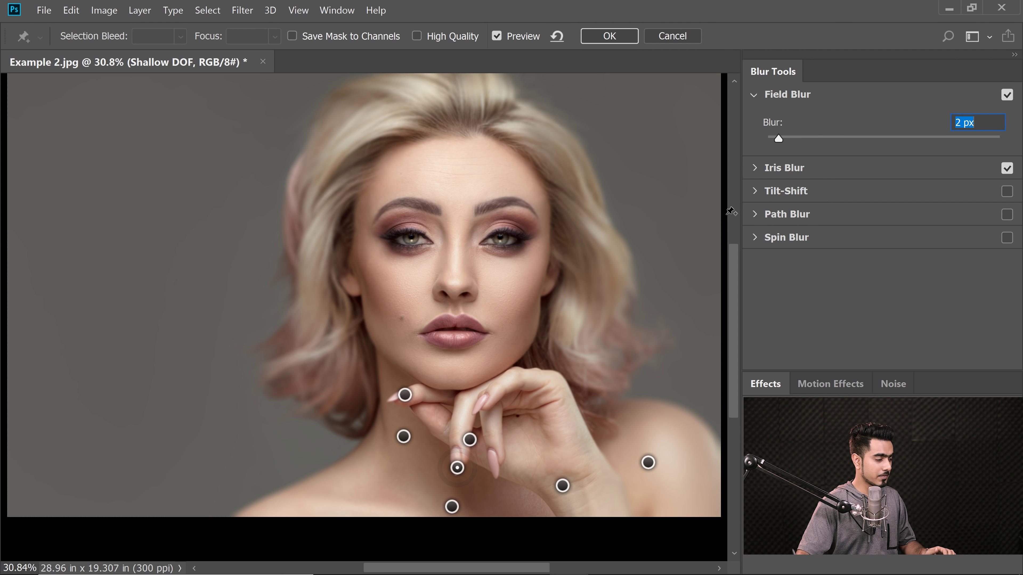
Step: Add a 0 px Field Blur pin between the eyes and pins beside both cheeks
{"action": "left_click", "coordinate": [453, 246]}
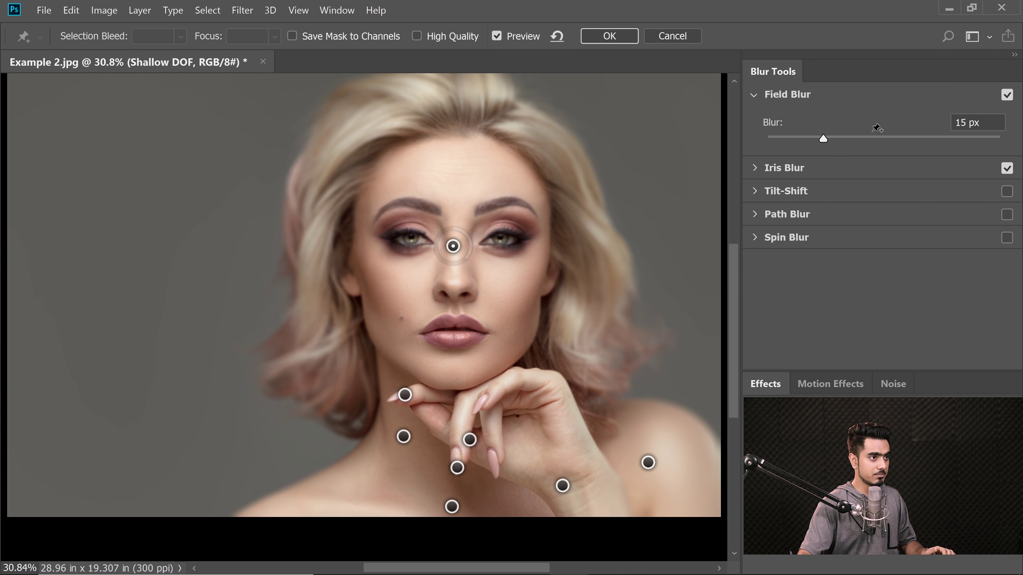
{"action": "left_click_drag", "start_coordinate": [824, 139], "coordinate": [767, 139]}
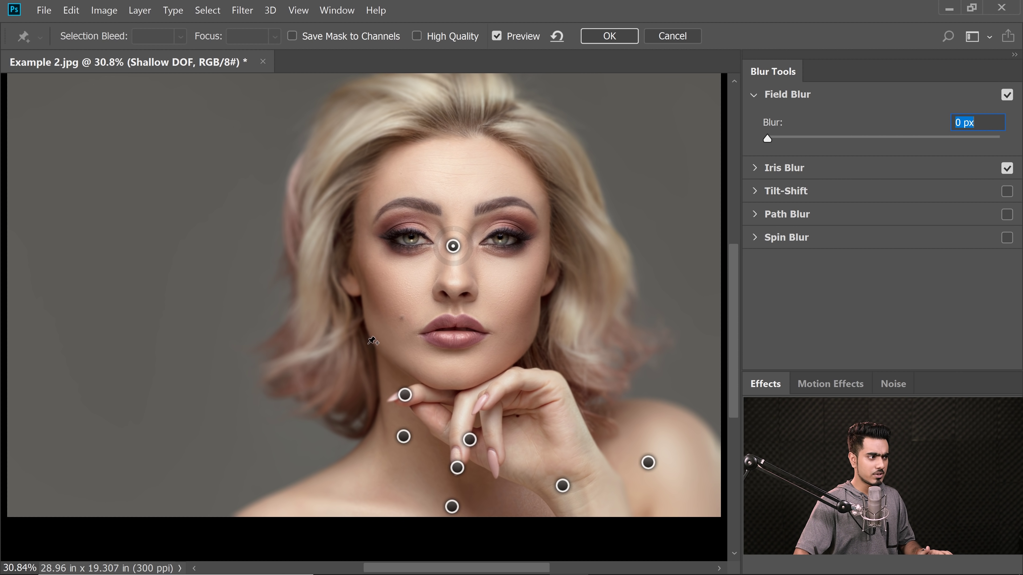
{"action": "left_click", "coordinate": [365, 335]}
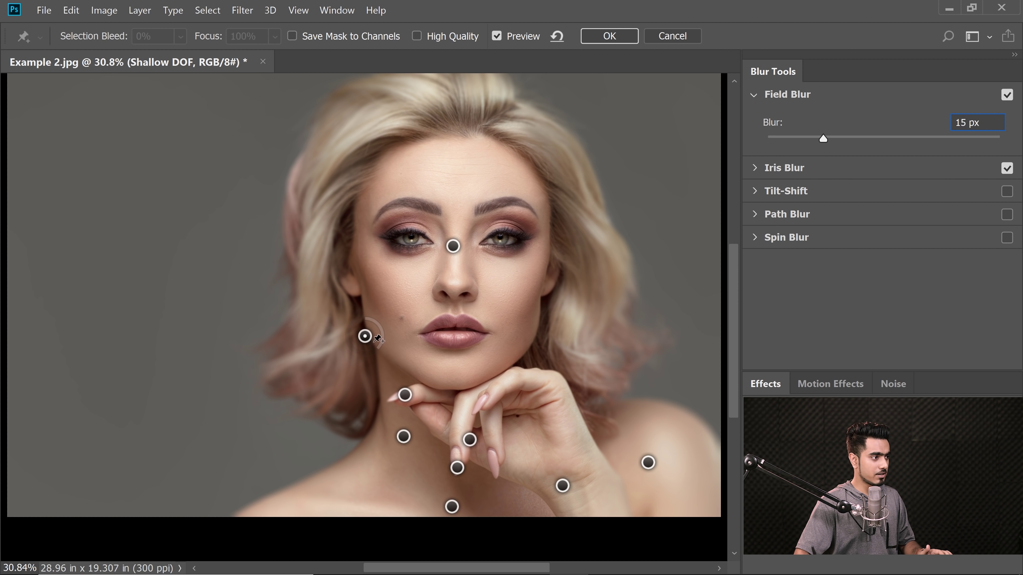
{"action": "left_click_drag", "start_coordinate": [824, 138], "coordinate": [816, 139]}
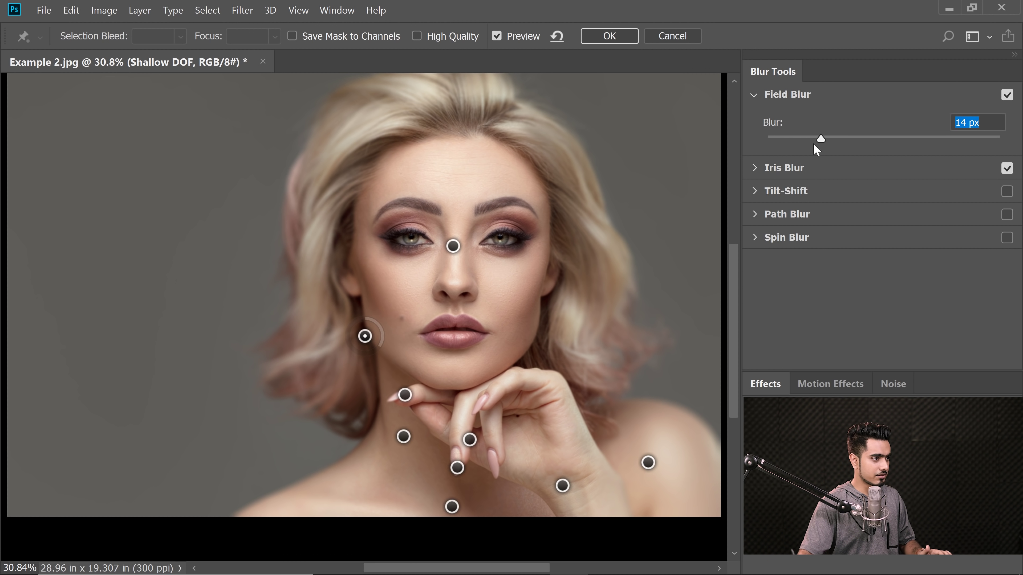
{"action": "left_click", "coordinate": [543, 337]}
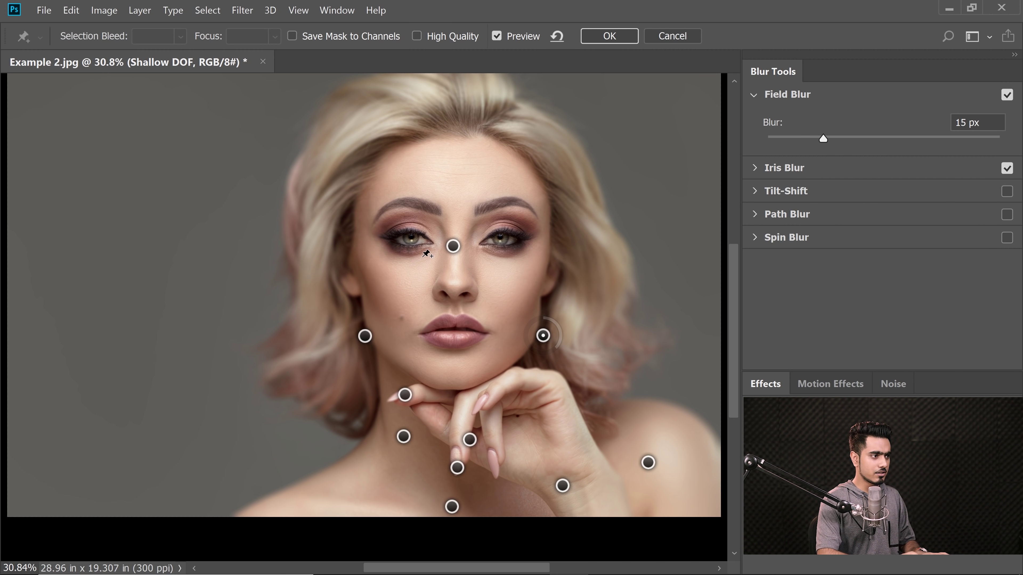
Step: Add a nose pin, then delete it, and fit the whole image on screen
{"action": "key", "text": "ctrl+plus"}
{"action": "key", "text": "ctrl+plus"}
{"action": "key", "text": "ctrl+plus"}
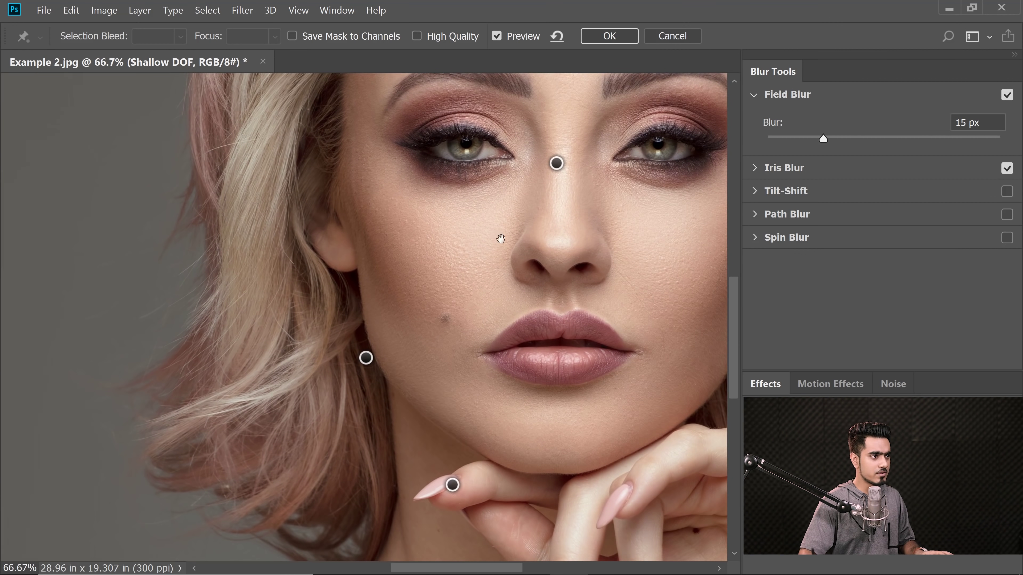
{"action": "left_click_drag", "start_coordinate": [501, 239], "coordinate": [422, 298]}
{"action": "left_click", "coordinate": [482, 303]}
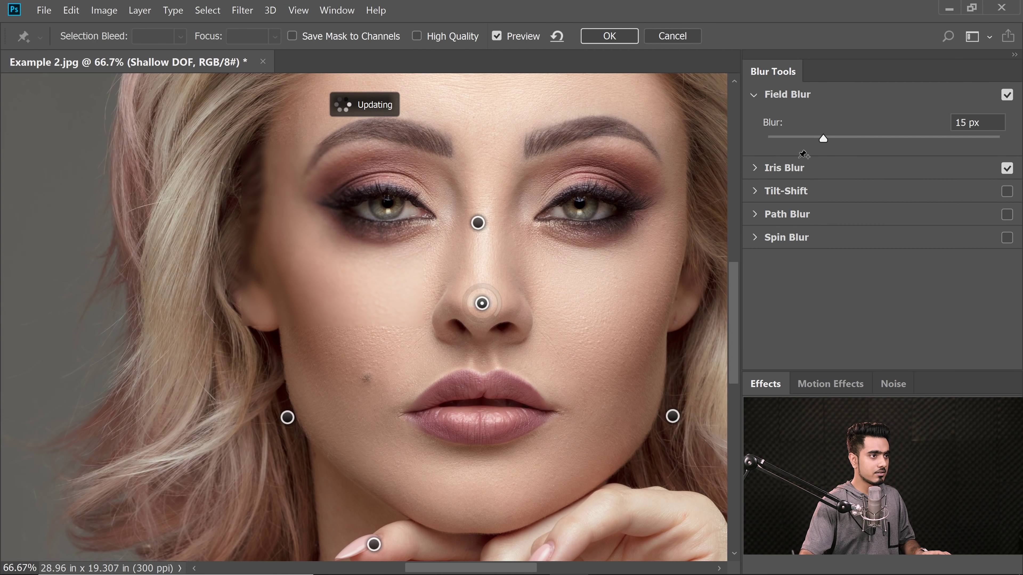
{"action": "left_click_drag", "start_coordinate": [824, 138], "coordinate": [786, 142]}
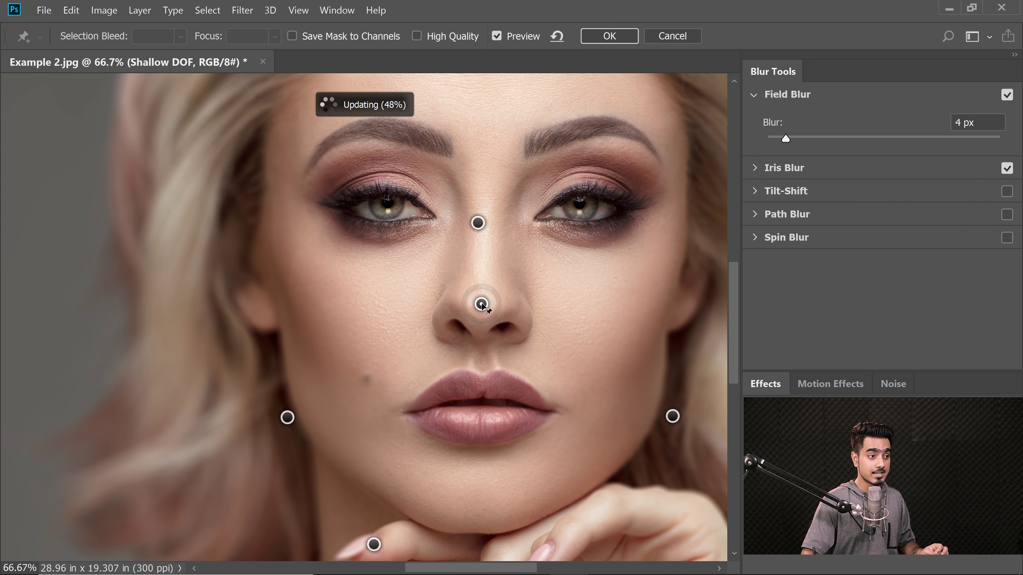
{"action": "key", "text": "Delete"}
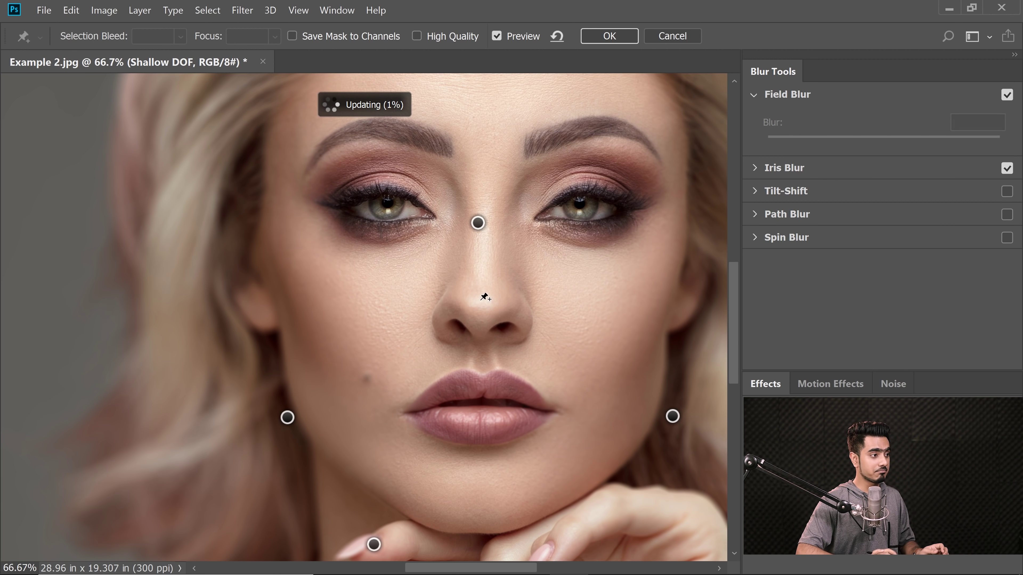
{"action": "key", "text": "ctrl+0"}
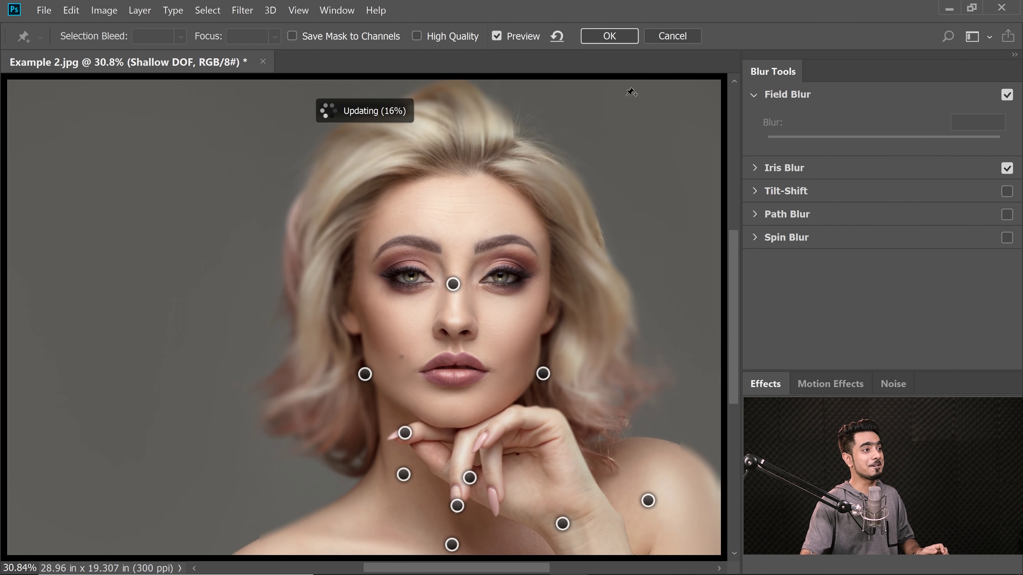
Step: Apply the Blur Gallery filter and inspect the hand and neck areas
{"action": "left_click", "coordinate": [609, 36]}
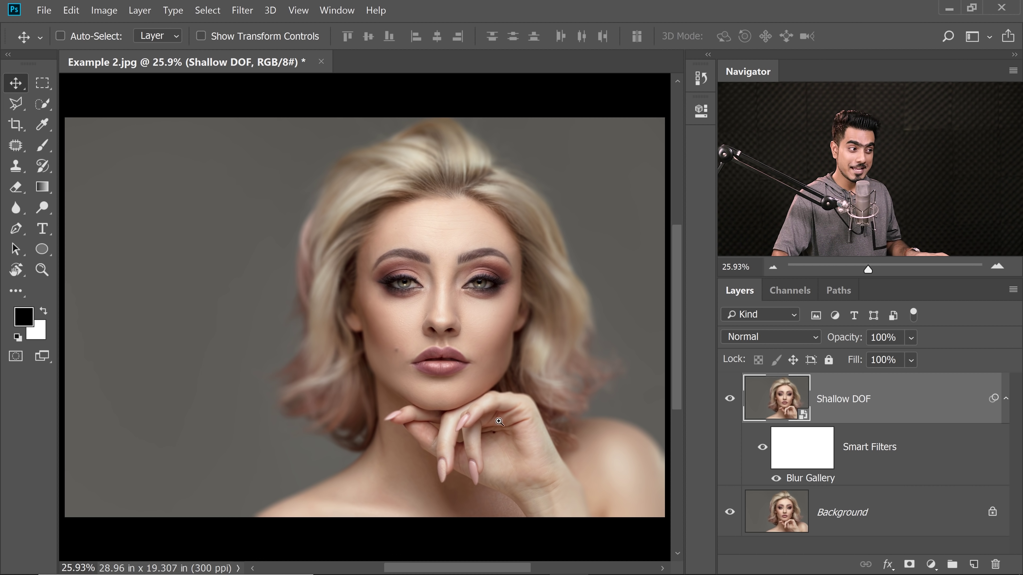
{"action": "scroll", "coordinate": [526, 436], "scroll_direction": "up", "scroll_amount": 3}
{"action": "left_click_drag", "start_coordinate": [527, 436], "coordinate": [420, 207]}
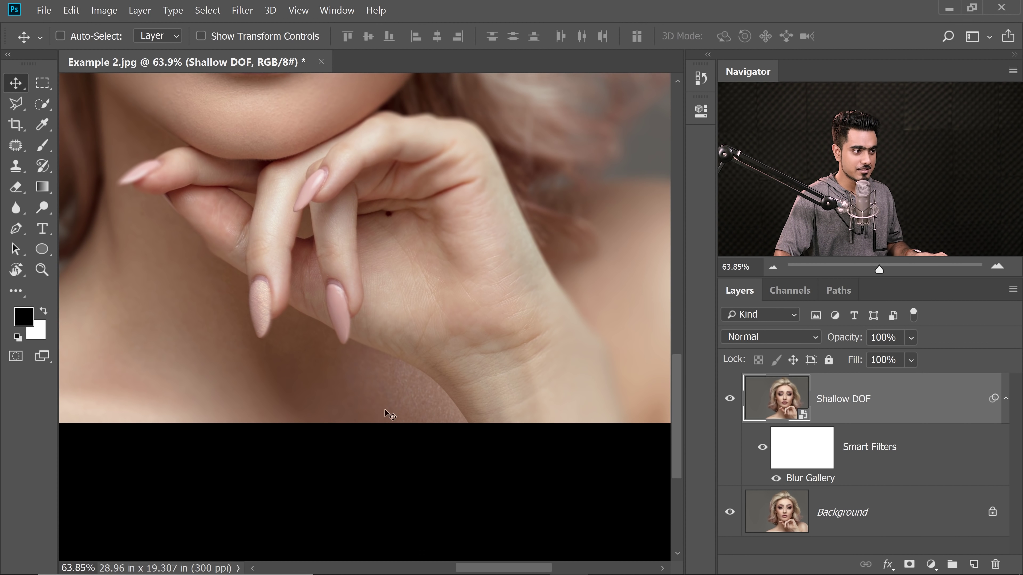
{"action": "scroll", "coordinate": [390, 415], "scroll_direction": "down", "scroll_amount": 3}
{"action": "scroll", "coordinate": [456, 372], "scroll_direction": "up", "scroll_amount": 2}
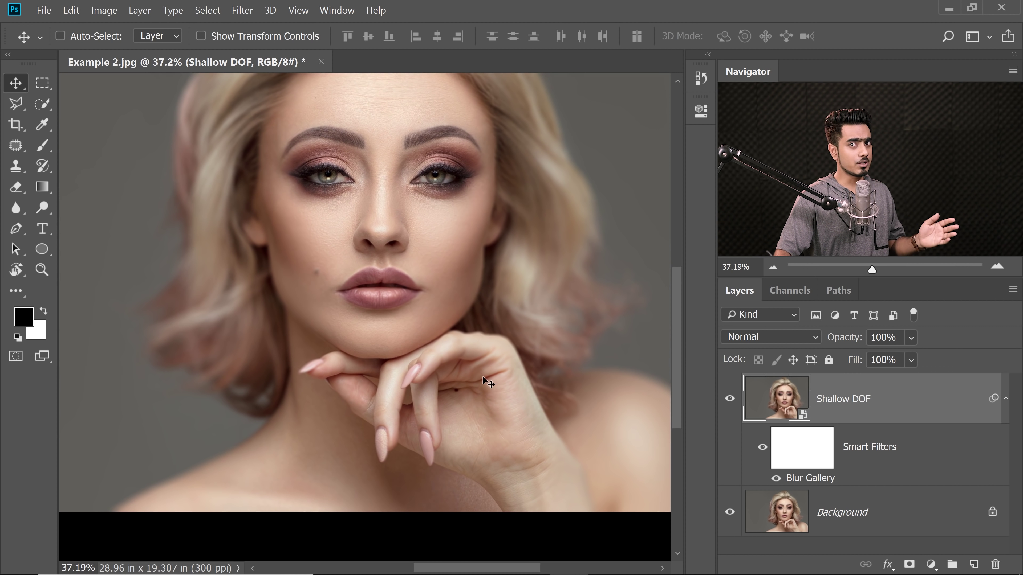
Step: Reopen the Blur Gallery, raising the chest pin to 28 px and dropping the shoulder pin to 7 px
{"action": "double_click", "coordinate": [816, 475]}
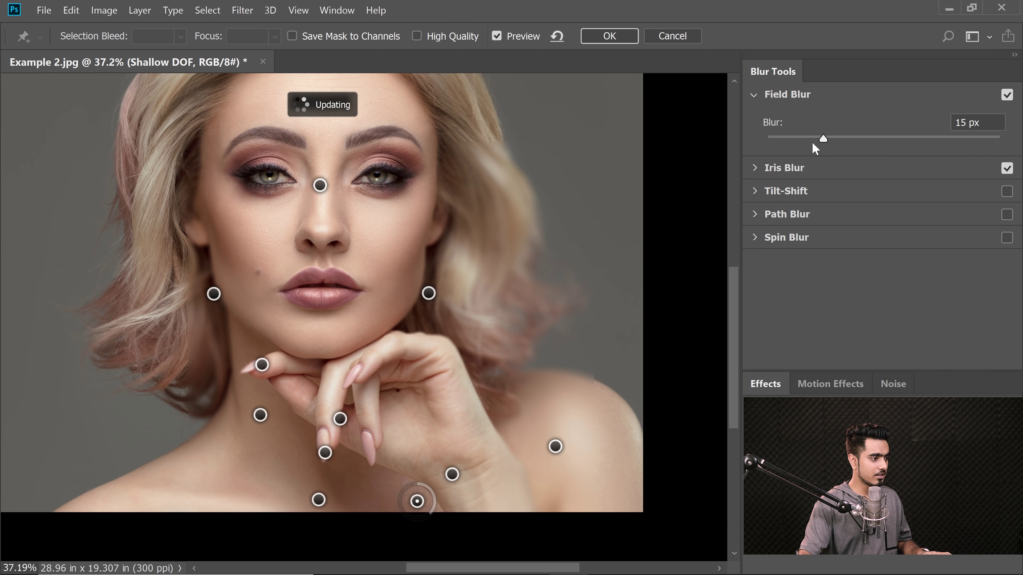
{"action": "left_click", "coordinate": [825, 139]}
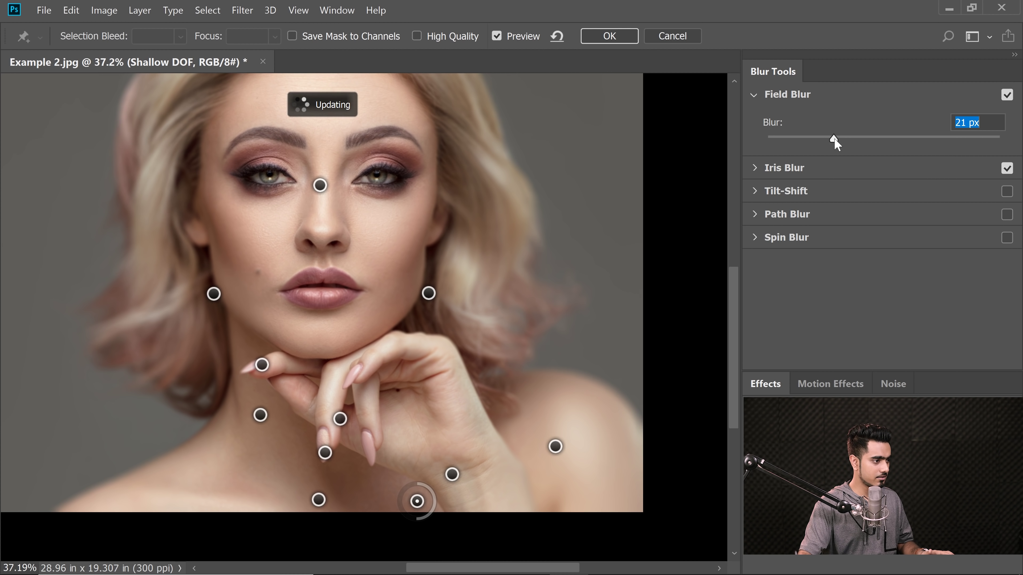
{"action": "left_click_drag", "start_coordinate": [842, 142], "coordinate": [845, 147]}
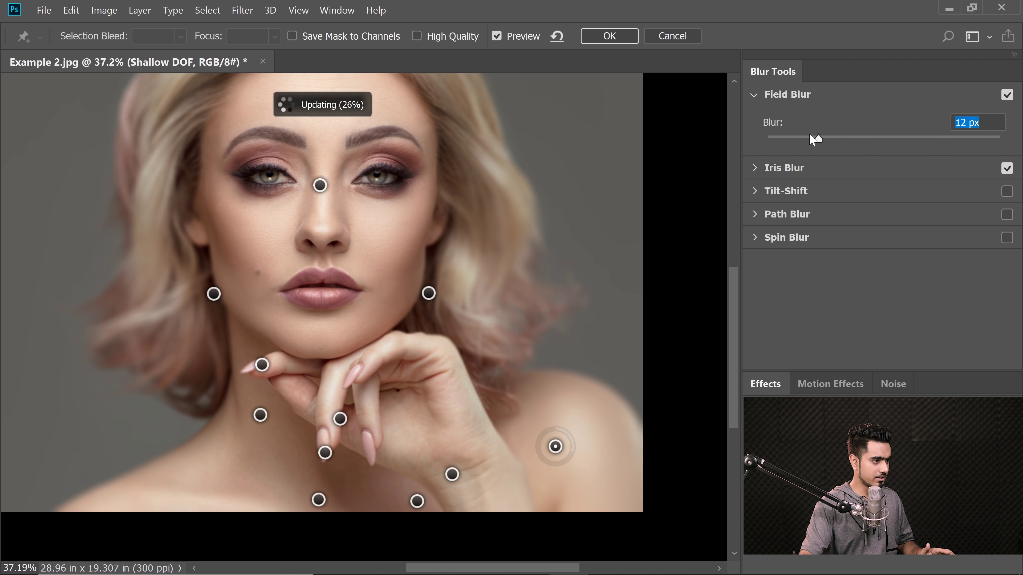
{"action": "left_click_drag", "start_coordinate": [797, 134], "coordinate": [802, 135]}
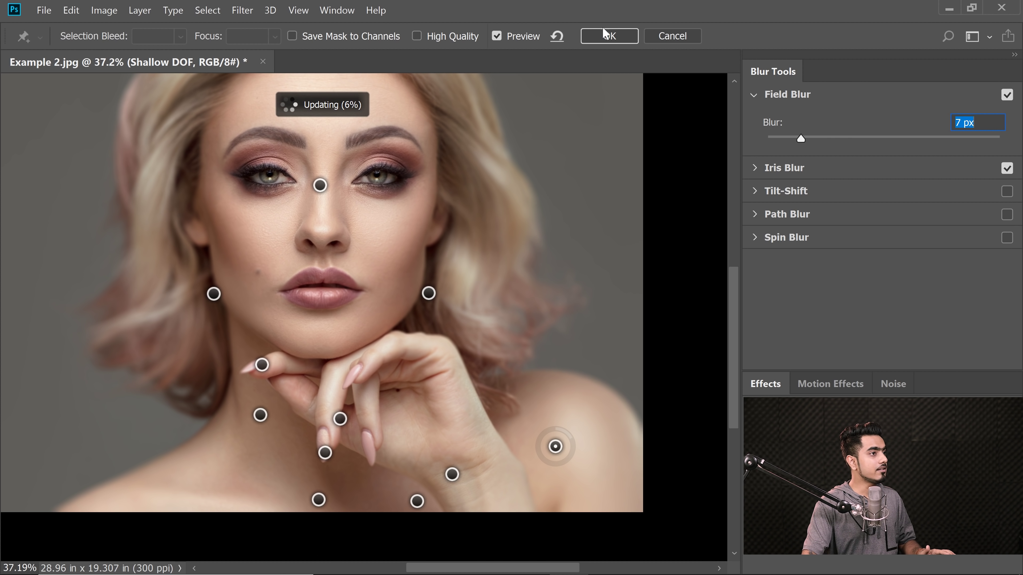
{"action": "key", "text": "Return"}
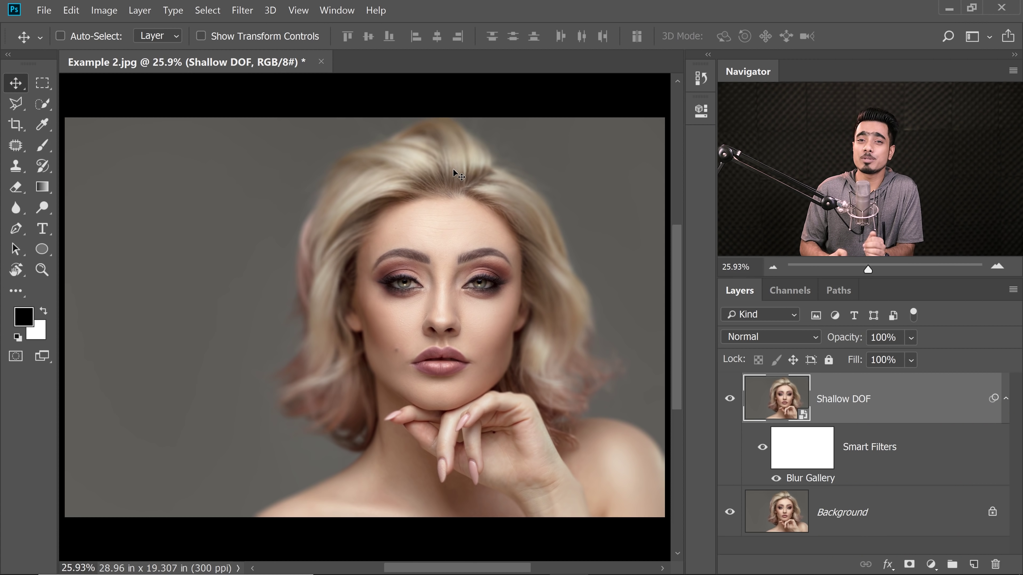